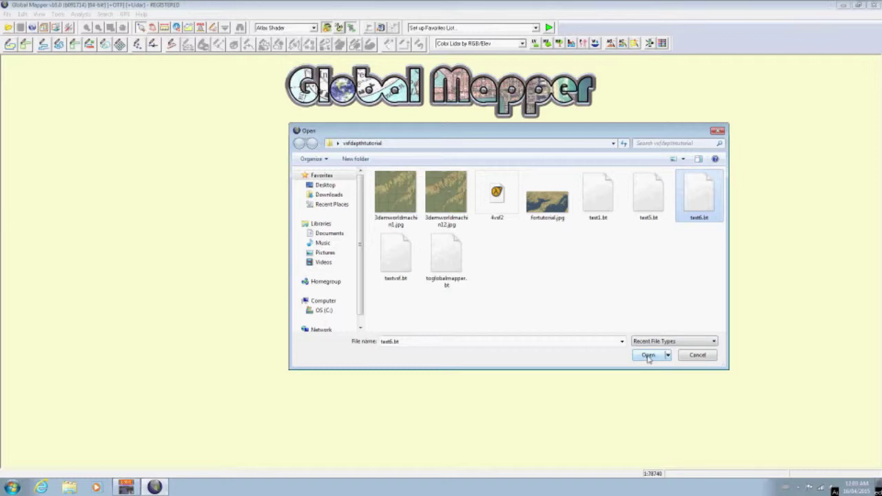
- Open the terrain file test6.bt from the vsfdepthtutorial folder and inspect the deep water channel up close
{"action": "left_click", "coordinate": [649, 356]}
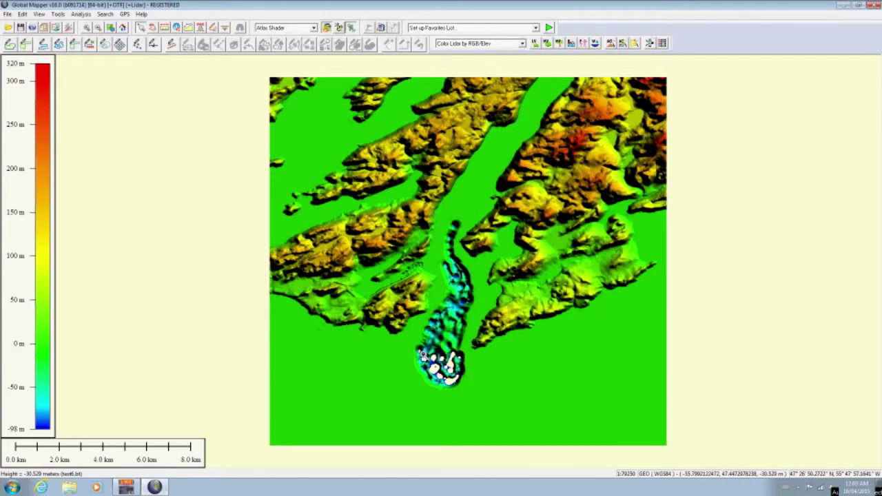
{"action": "scroll", "coordinate": [398, 322], "scroll_direction": "up", "scroll_amount": 1}
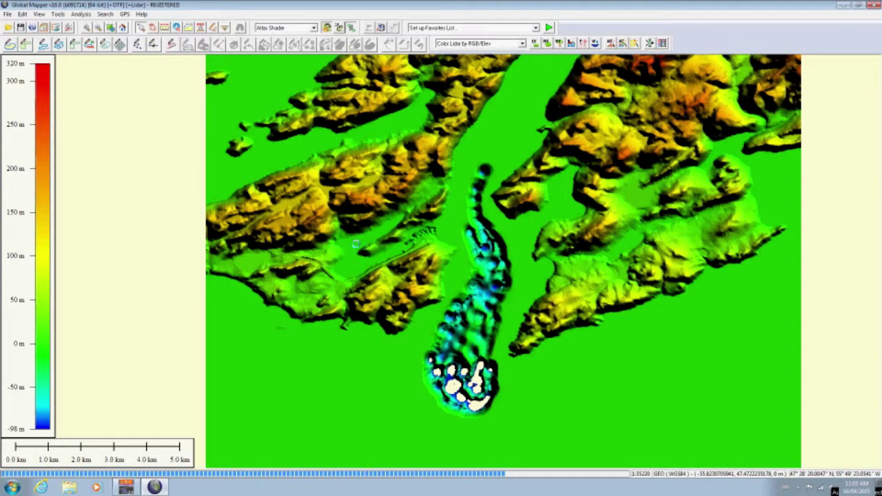
{"action": "scroll", "coordinate": [314, 262], "scroll_direction": "up", "scroll_amount": 1}
{"action": "scroll", "coordinate": [309, 258], "scroll_direction": "up", "scroll_amount": 1}
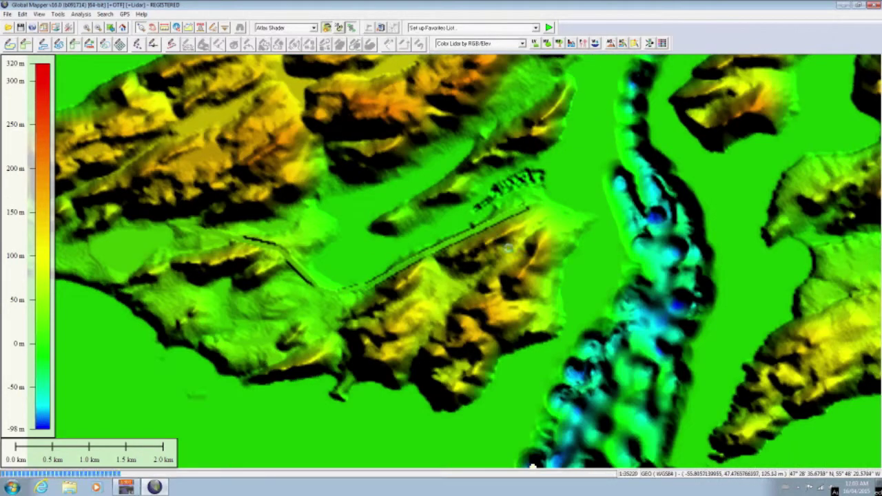
{"action": "scroll", "coordinate": [483, 220], "scroll_direction": "down", "scroll_amount": 1}
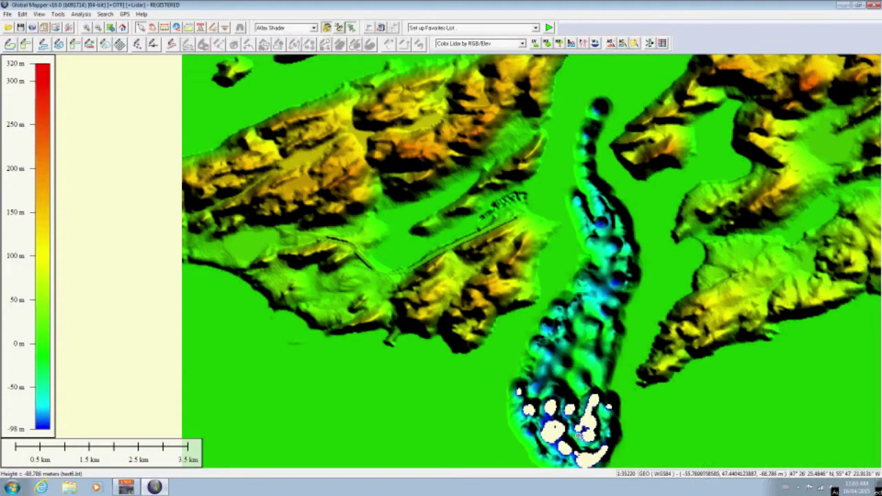
{"action": "scroll", "coordinate": [603, 456], "scroll_direction": "up", "scroll_amount": 1}
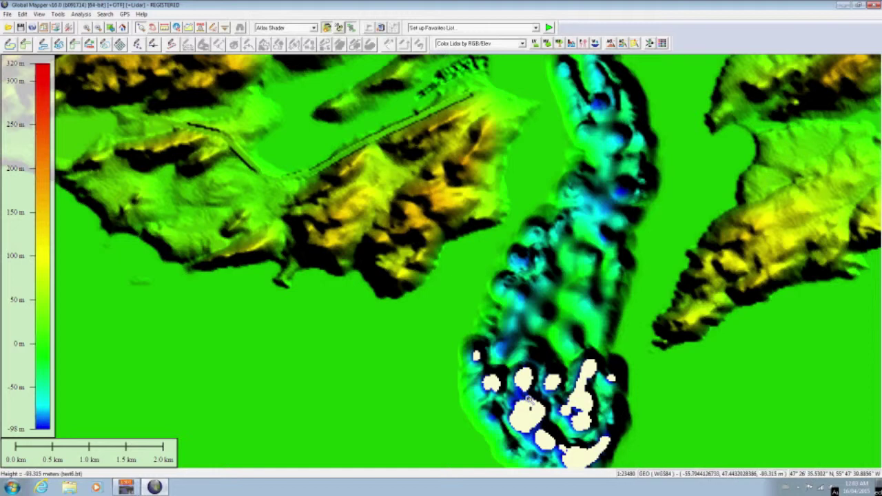
{"action": "scroll", "coordinate": [528, 399], "scroll_direction": "down", "scroll_amount": 1}
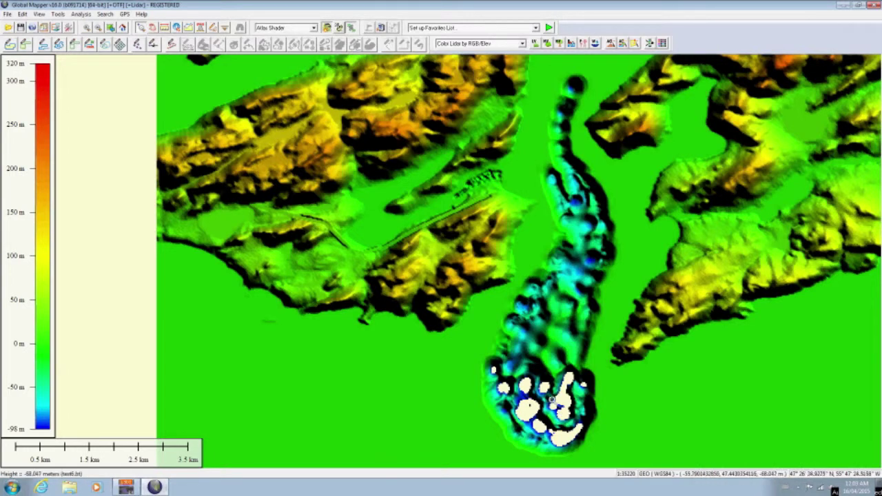
- Check the metadata of the test6.bt overlay, including its minimum and maximum elevation
{"action": "left_click", "coordinate": [57, 14]}
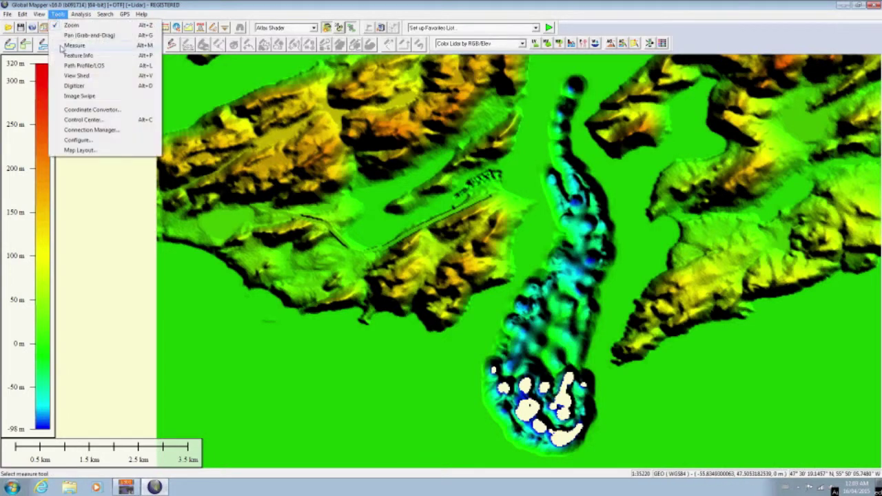
{"action": "left_click", "coordinate": [85, 121]}
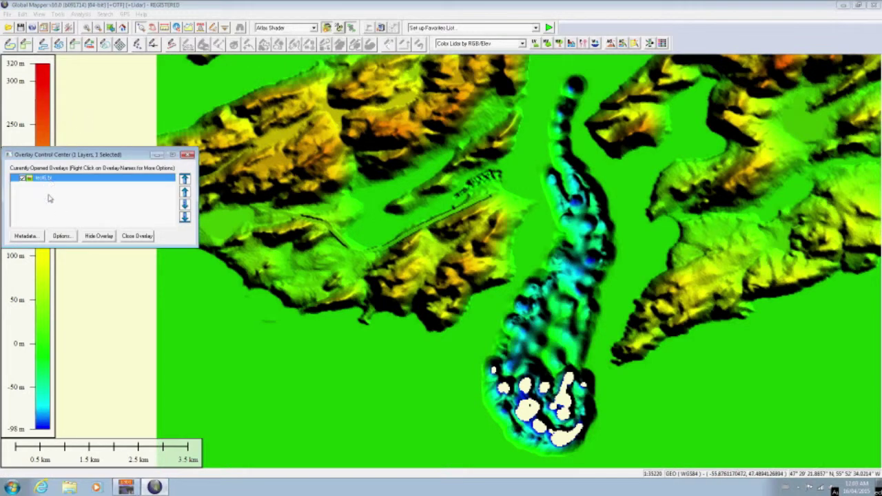
{"action": "left_click", "coordinate": [33, 240]}
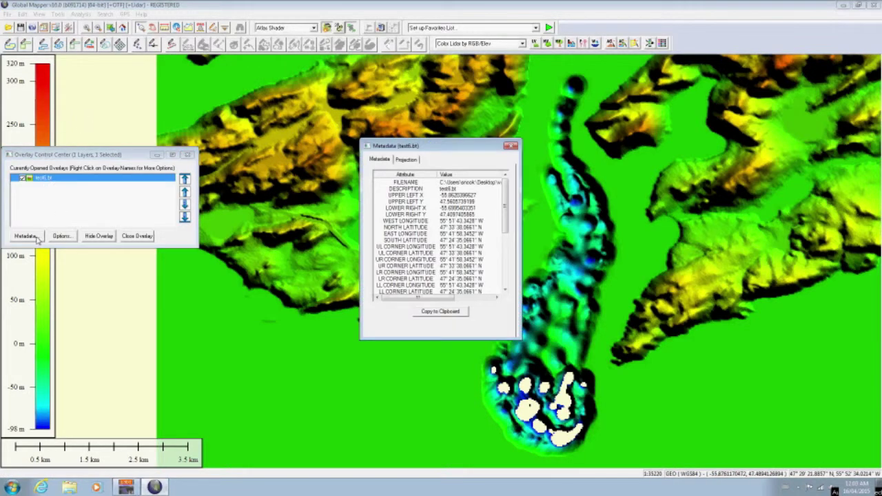
{"action": "left_click", "coordinate": [504, 205]}
{"action": "scroll", "coordinate": [468, 235], "scroll_direction": "down", "scroll_amount": 6}
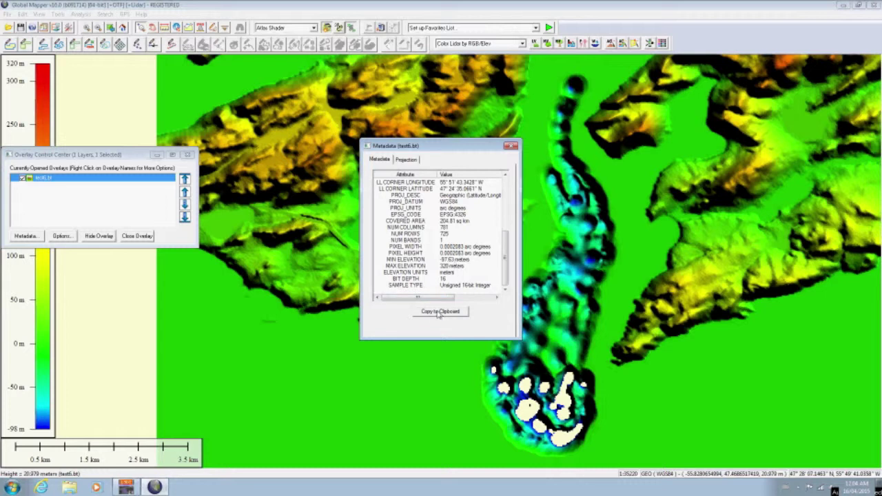
{"action": "left_click", "coordinate": [511, 145]}
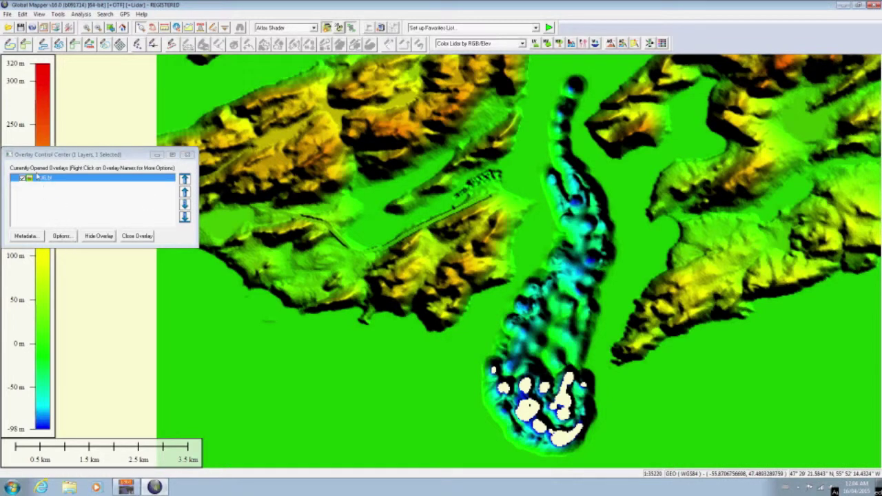
- Replace invalid elevations in the test6.bt overlay with -97.62 meters, then close the overlay control center
{"action": "left_click", "coordinate": [62, 237]}
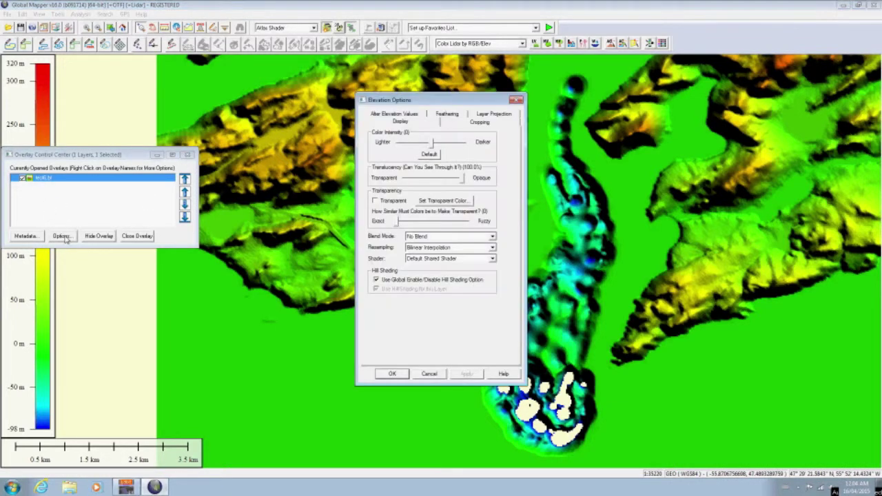
{"action": "left_click", "coordinate": [395, 114]}
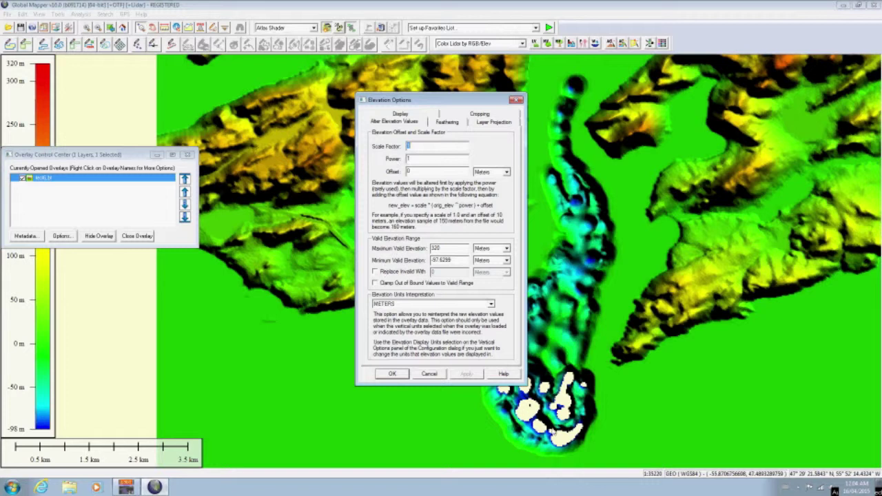
{"action": "left_click", "coordinate": [375, 272]}
{"action": "double_click", "coordinate": [433, 272]}
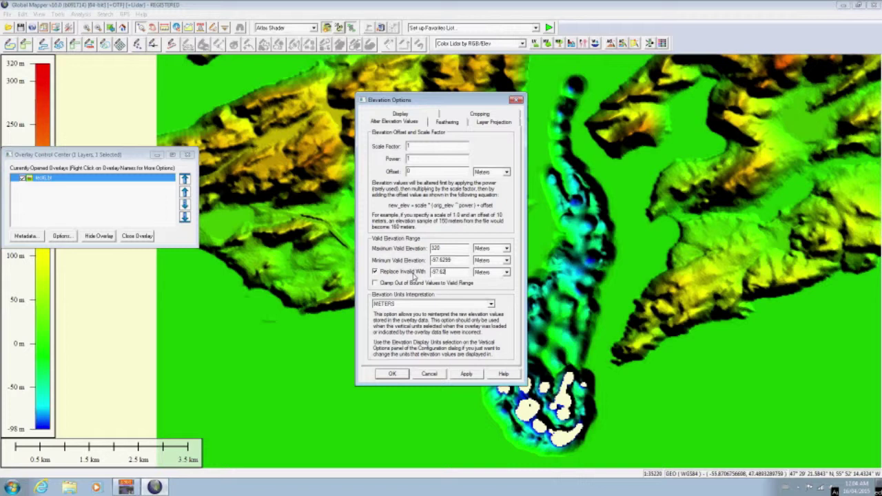
{"action": "left_click", "coordinate": [467, 374]}
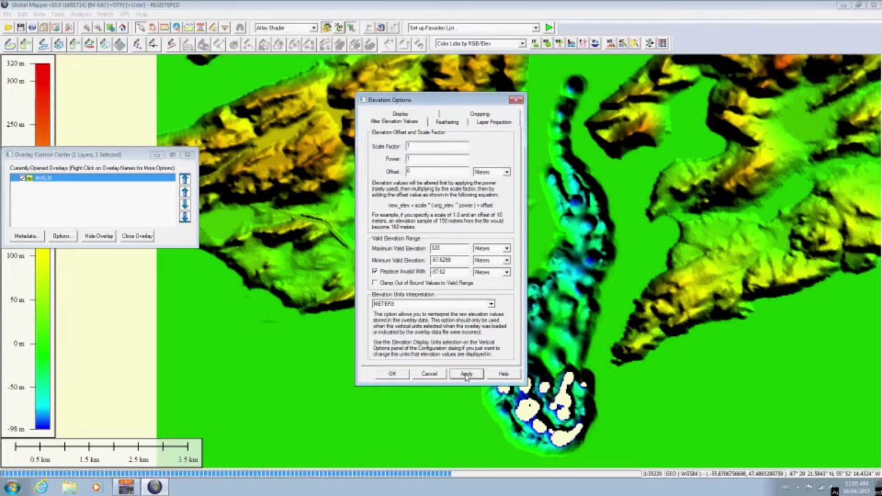
{"action": "left_click", "coordinate": [392, 374]}
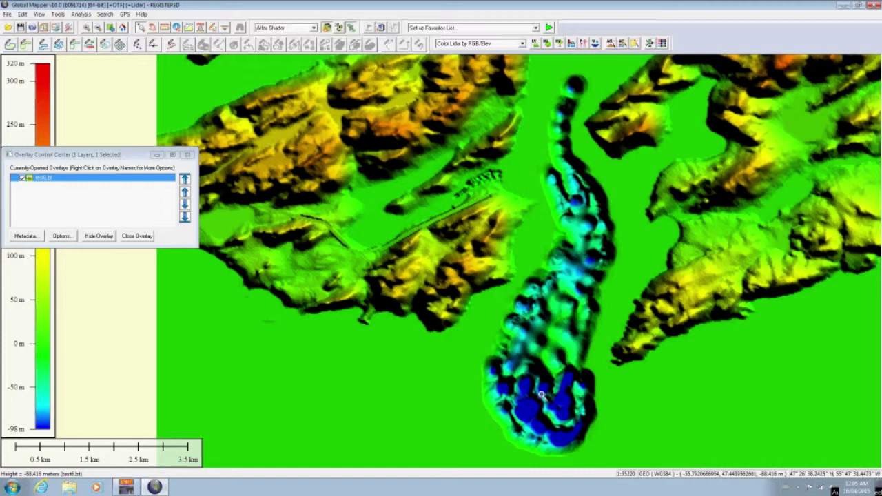
{"action": "left_click", "coordinate": [187, 155]}
{"action": "scroll", "coordinate": [301, 154], "scroll_direction": "down", "scroll_amount": 1}
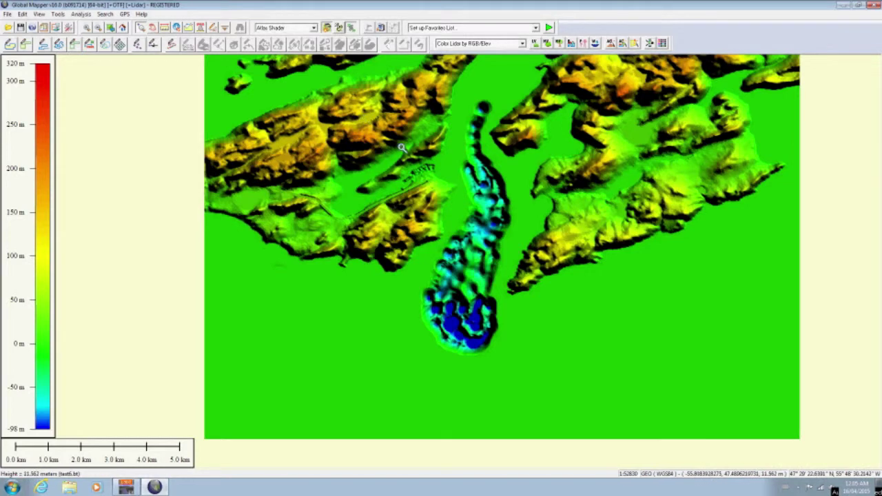
- Start an elevation grid export of the corrected terrain in DEM format
{"action": "left_click", "coordinate": [7, 15]}
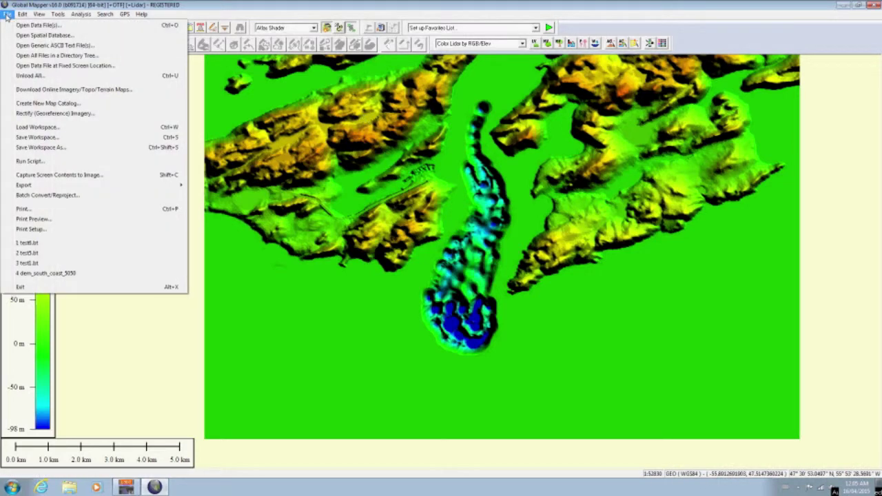
{"action": "mouse_move", "coordinate": [60, 187]}
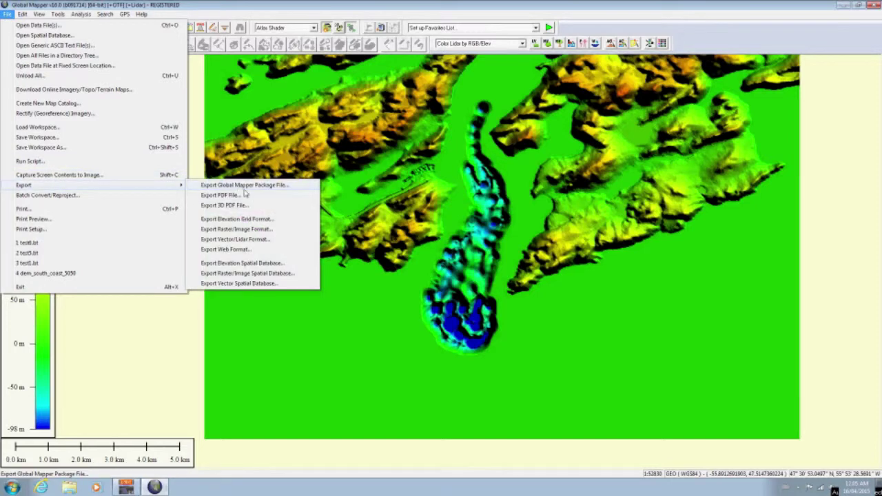
{"action": "left_click", "coordinate": [242, 221]}
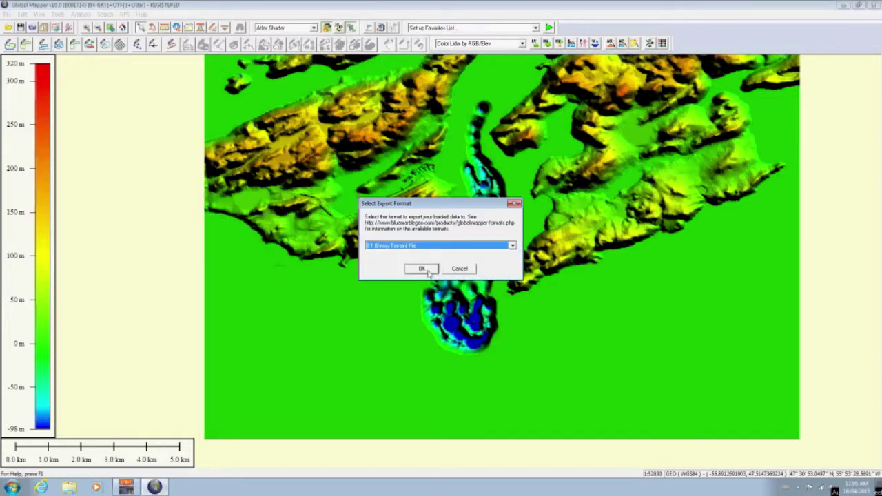
{"action": "left_click", "coordinate": [513, 246]}
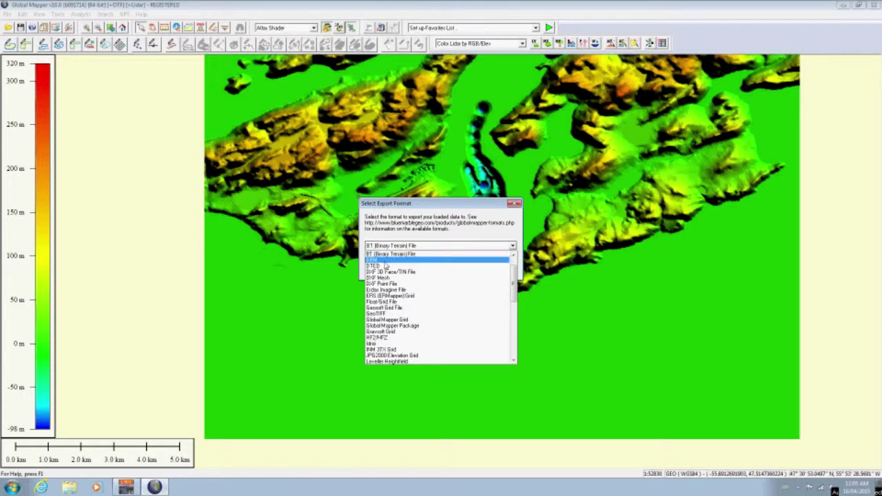
{"action": "left_click", "coordinate": [386, 265]}
{"action": "left_click", "coordinate": [423, 269]}
{"action": "left_click", "coordinate": [420, 297]}
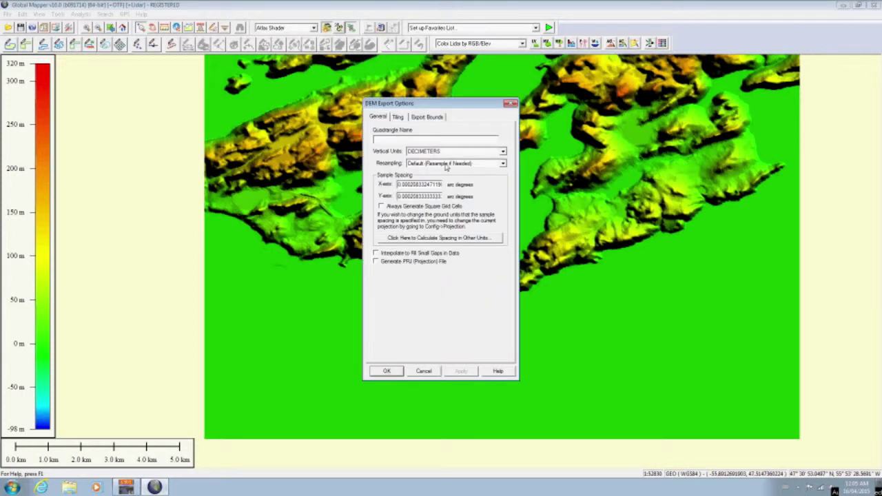
- Set the DEM export's vertical units to METERS, fill in the quadrangle name, and check the export bounds and tiling options
{"action": "left_click", "coordinate": [503, 152]}
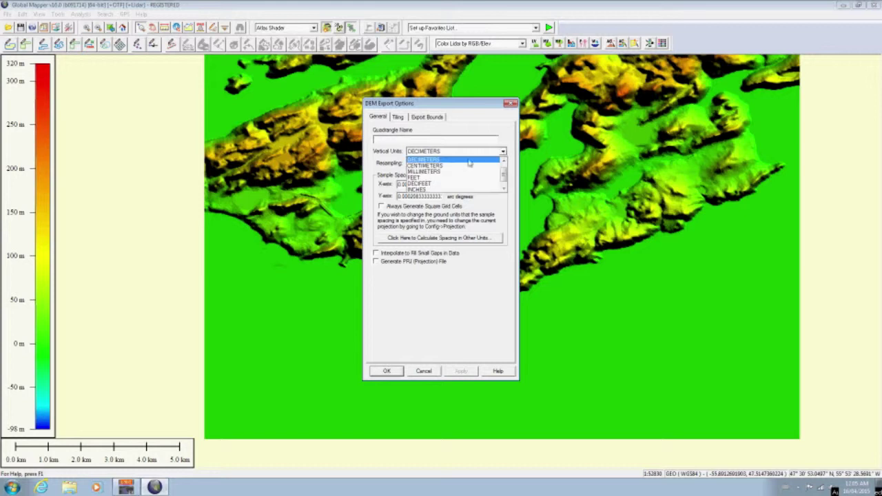
{"action": "scroll", "coordinate": [448, 164], "scroll_direction": "up", "scroll_amount": 1}
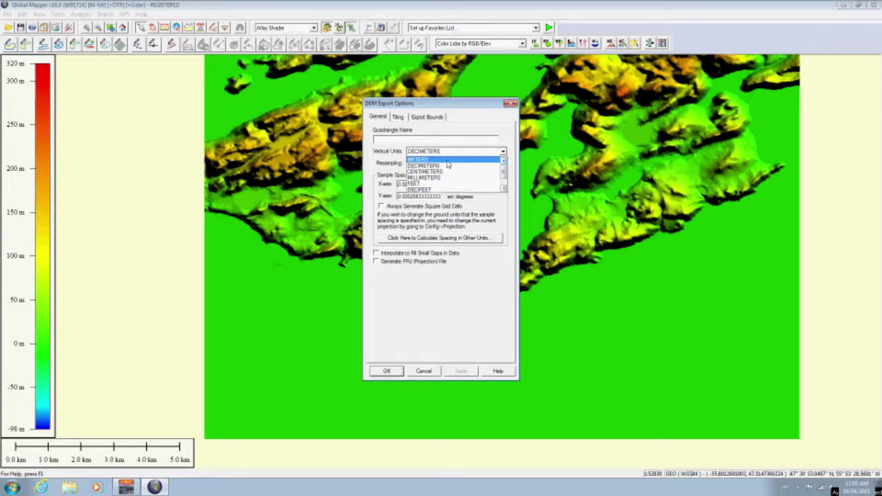
{"action": "left_click", "coordinate": [447, 160]}
{"action": "left_click", "coordinate": [384, 139]}
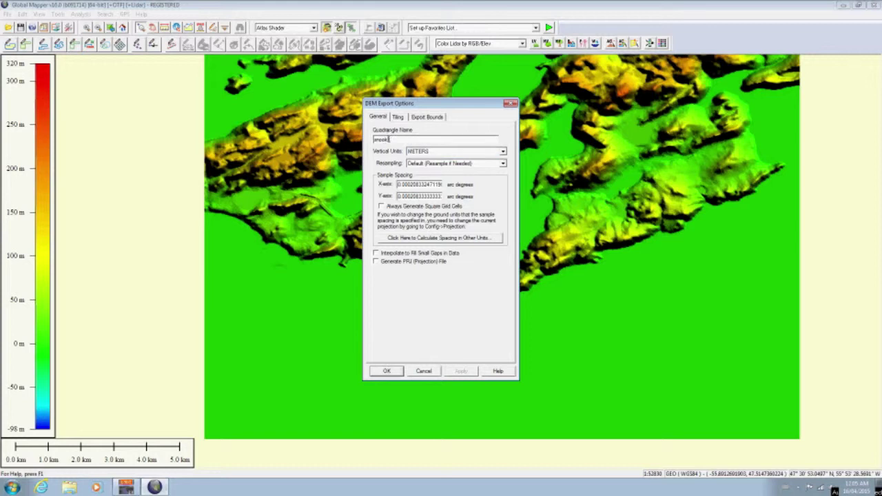
{"action": "left_click", "coordinate": [416, 119]}
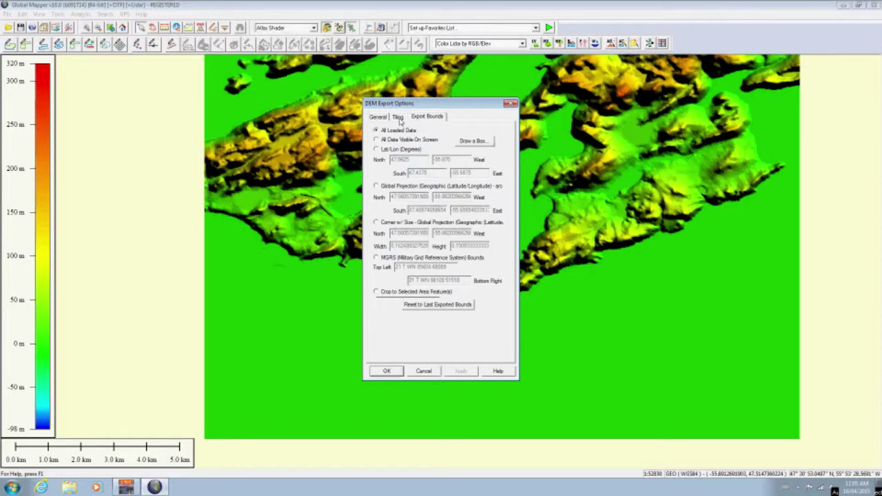
{"action": "left_click", "coordinate": [399, 117]}
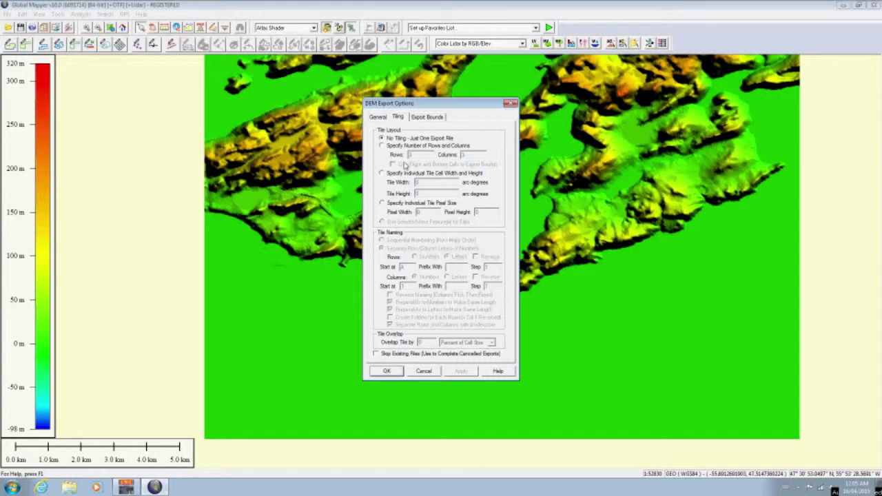
{"action": "left_click", "coordinate": [378, 118]}
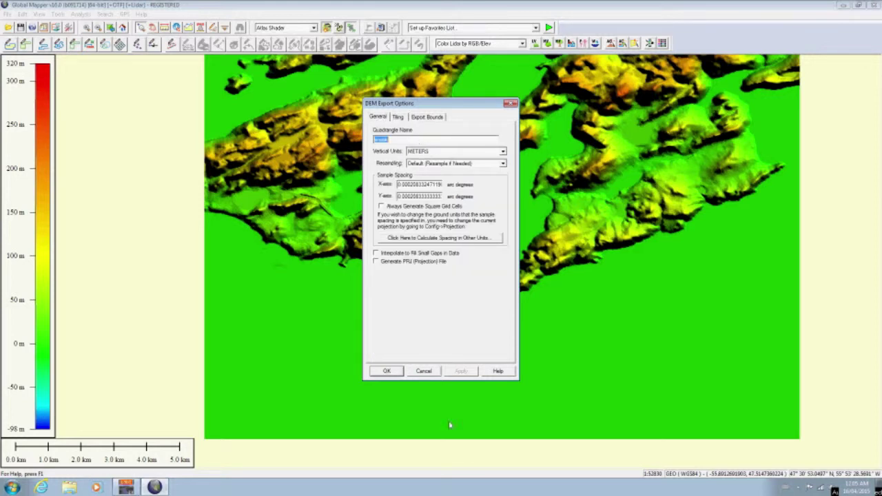
- Accept the export options and save the USGS DEM file as test6 in the vsfdepthtutorial folder
{"action": "left_click", "coordinate": [386, 371]}
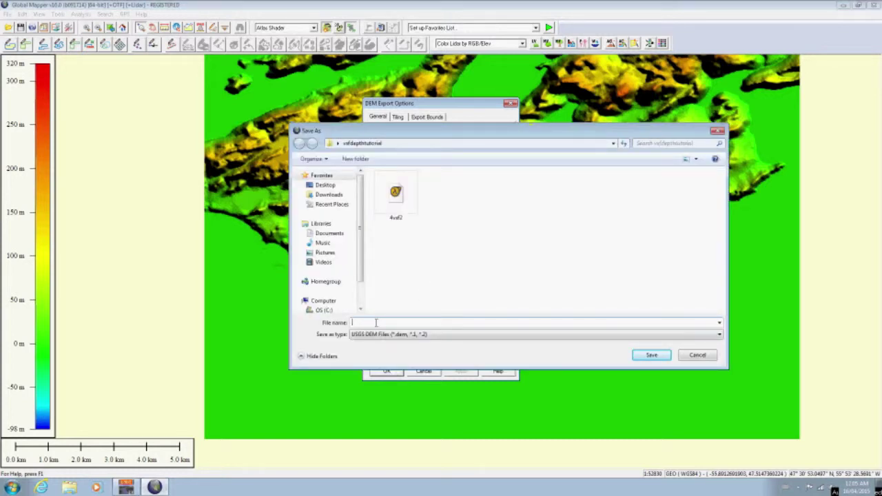
{"action": "type", "text": "f"}
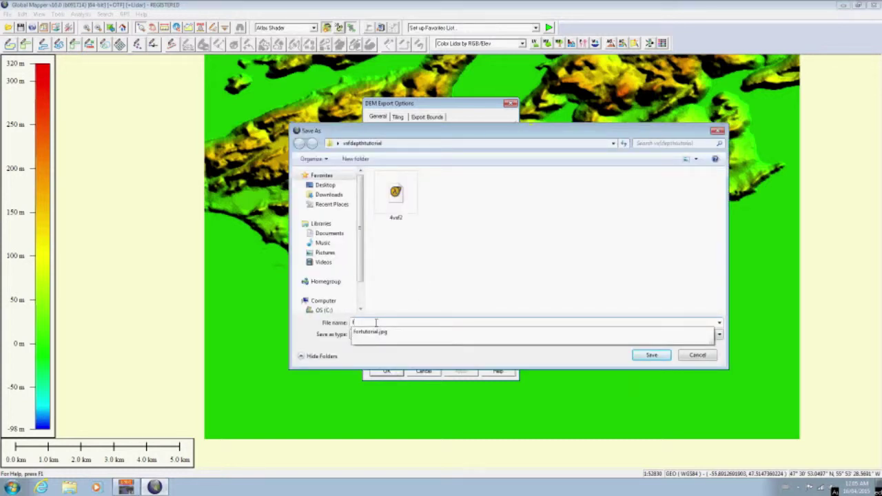
{"action": "key", "text": "BackSpace"}
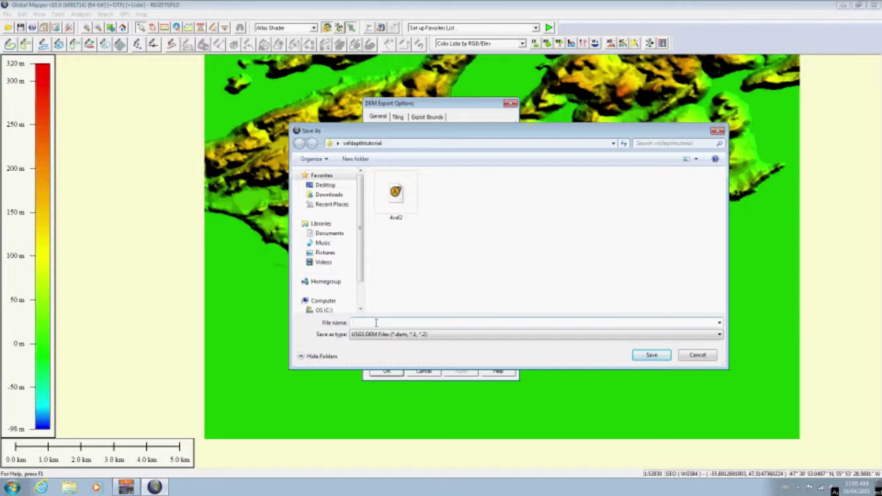
{"action": "type", "text": "test6"}
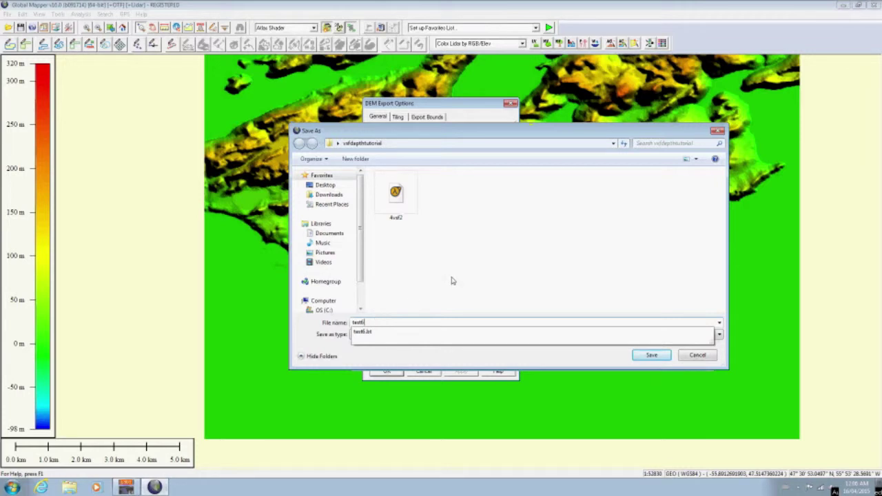
{"action": "left_click", "coordinate": [650, 355]}
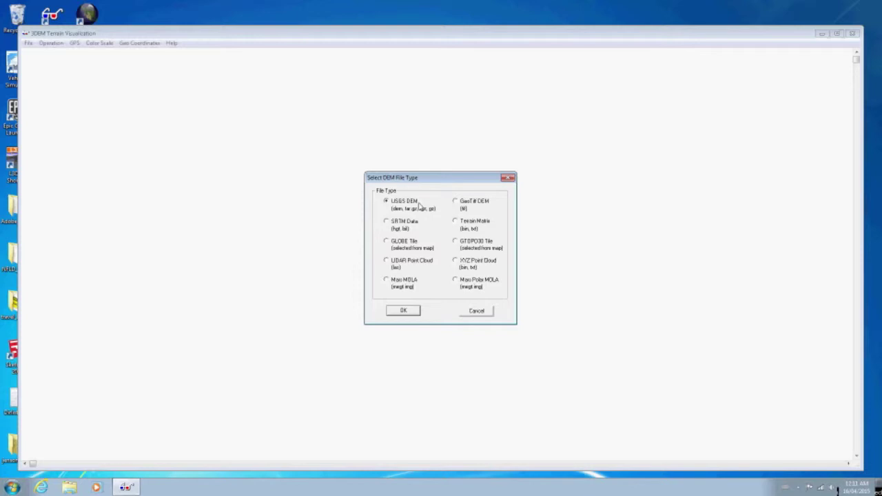
- Switch to 3DEM Terrain Visualization and load the test6 file as a USGS DEM
{"action": "left_click", "coordinate": [402, 314]}
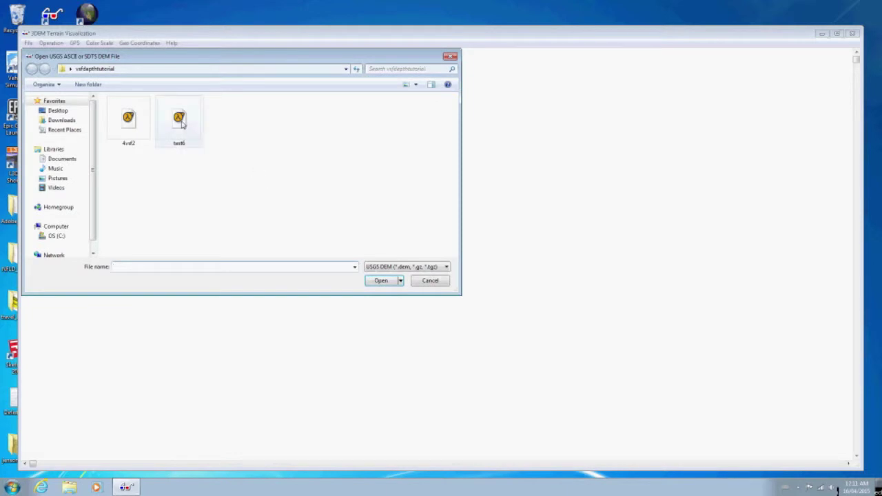
{"action": "left_click", "coordinate": [180, 121]}
{"action": "left_click", "coordinate": [388, 281]}
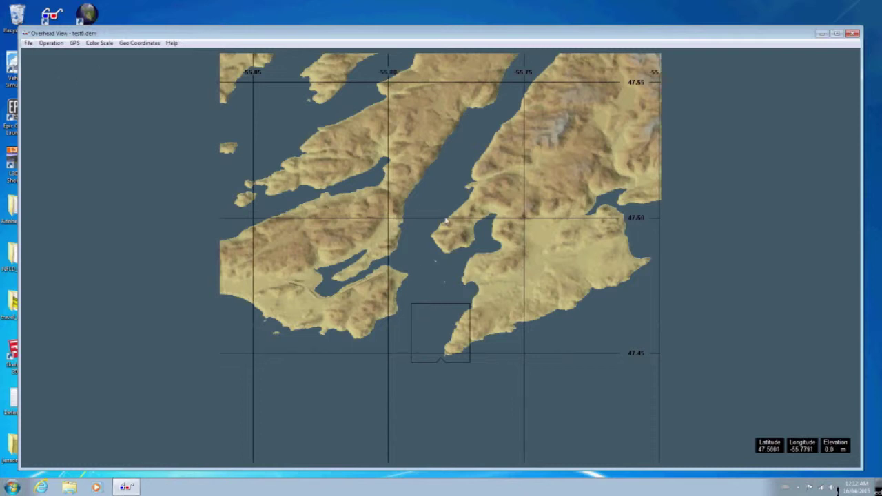
- Start saving the terrain matrix in Binary Signed Integer format and browse to Vehicle Simulator's scenery folder through its desktop shortcut
{"action": "left_click", "coordinate": [27, 43]}
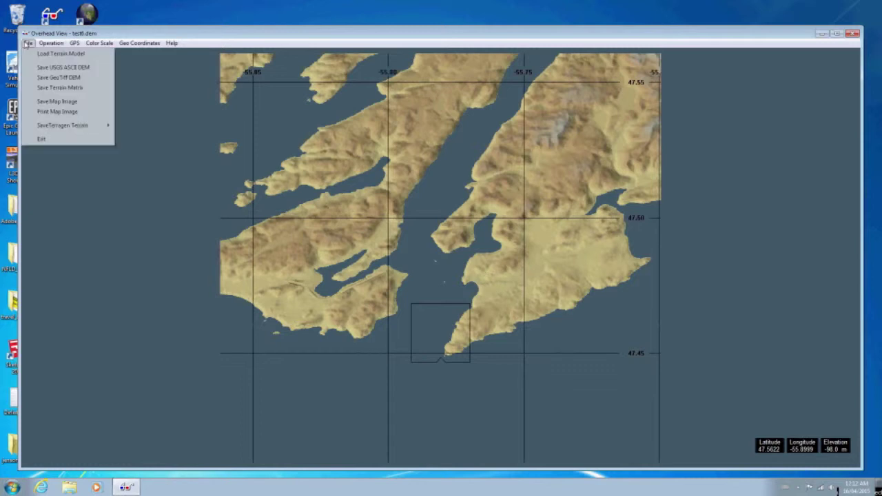
{"action": "left_click", "coordinate": [59, 88]}
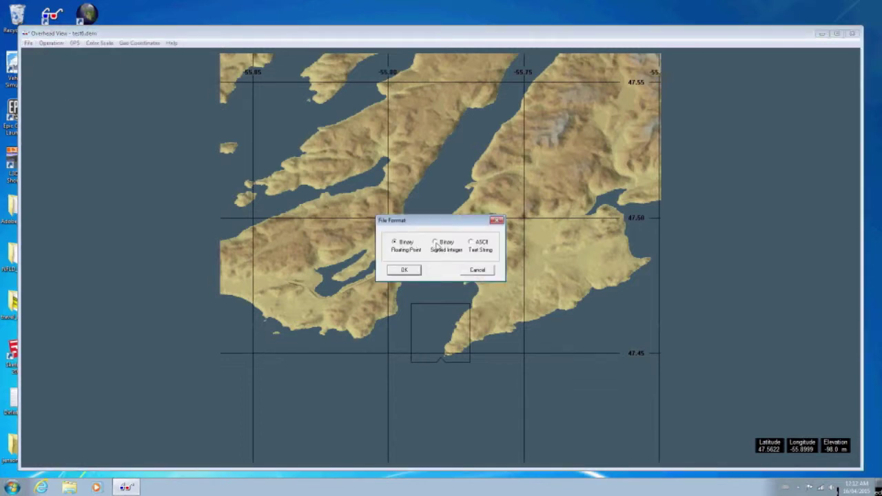
{"action": "left_click", "coordinate": [405, 270]}
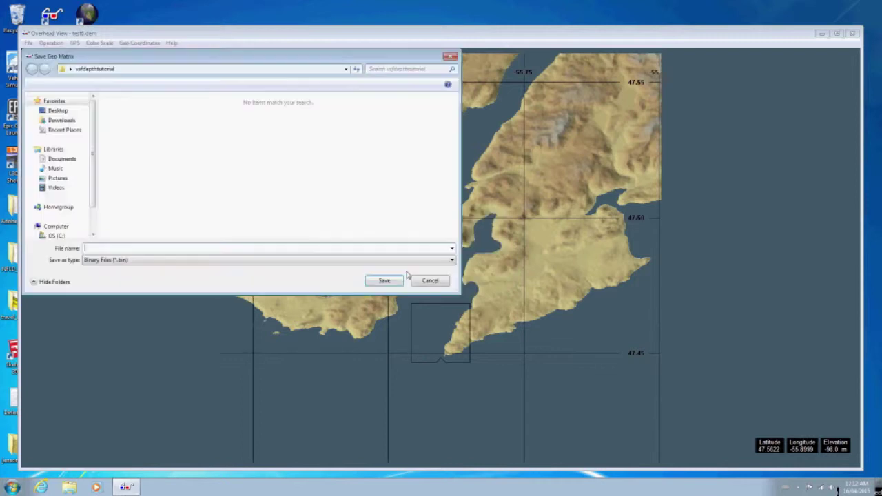
{"action": "left_click", "coordinate": [77, 111]}
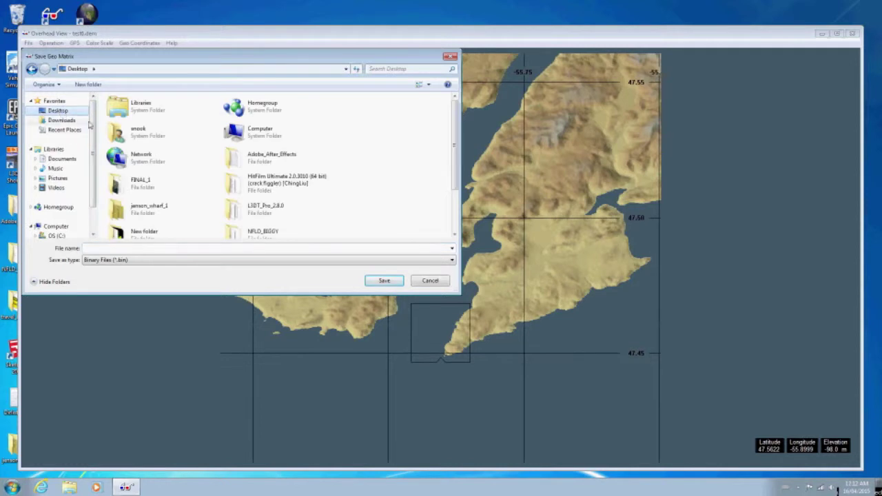
{"action": "left_click_drag", "start_coordinate": [456, 165], "coordinate": [456, 199]}
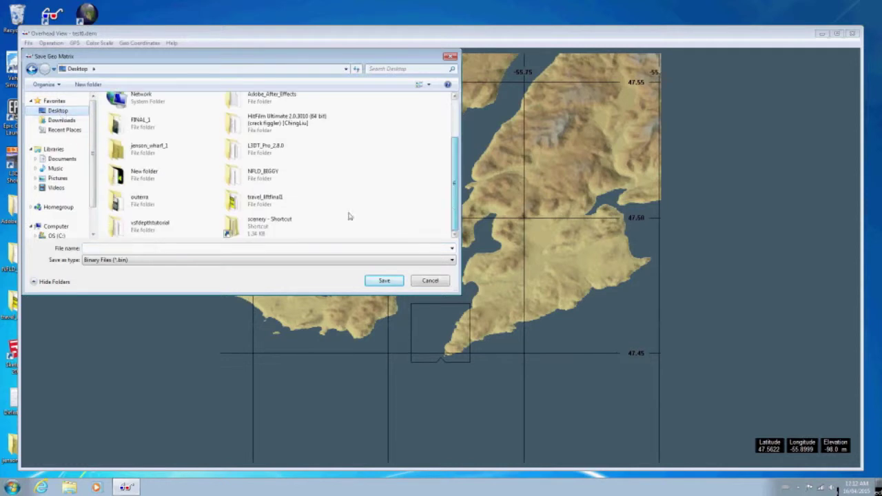
{"action": "double_click", "coordinate": [246, 221]}
- Delete the existing tester folder from the scenery folder
{"action": "right_click", "coordinate": [121, 151]}
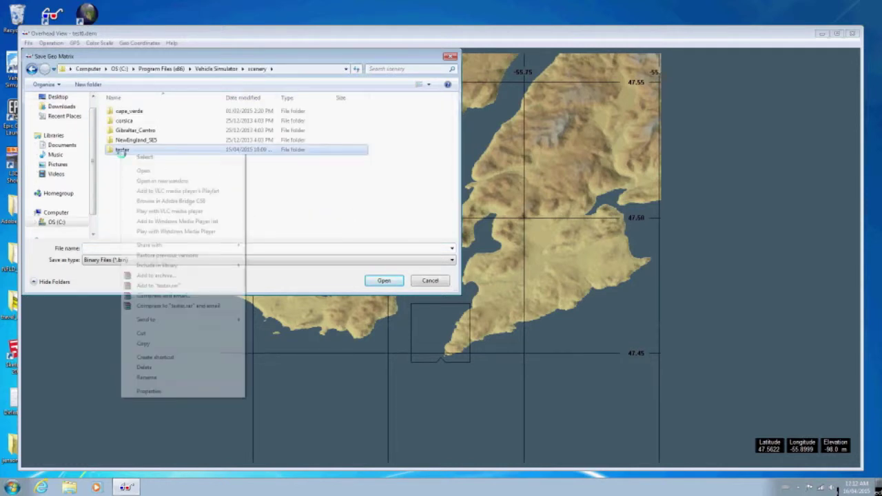
{"action": "left_click", "coordinate": [145, 368]}
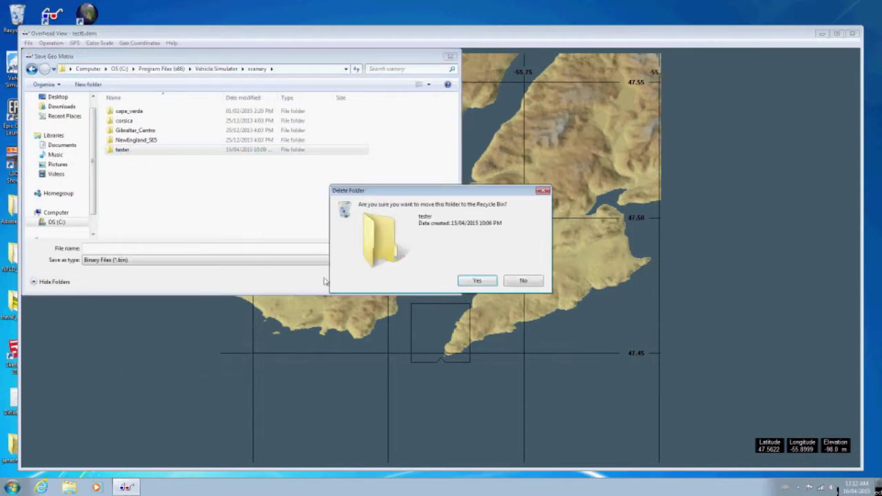
{"action": "left_click", "coordinate": [472, 280]}
- Create a new folder named tester in the scenery folder
{"action": "right_click", "coordinate": [119, 155]}
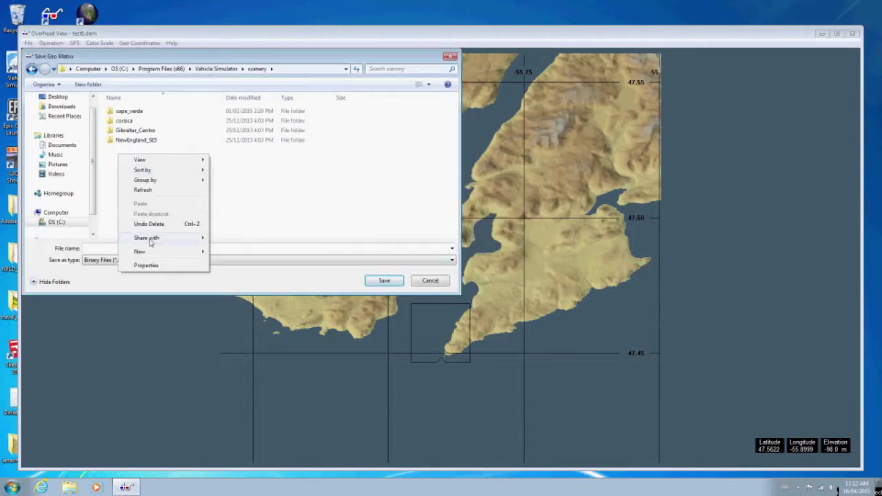
{"action": "mouse_move", "coordinate": [184, 257]}
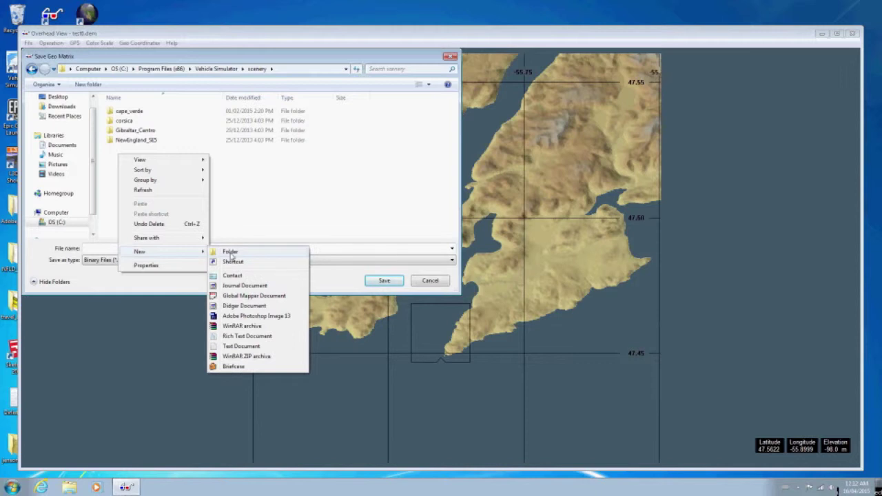
{"action": "left_click", "coordinate": [227, 257]}
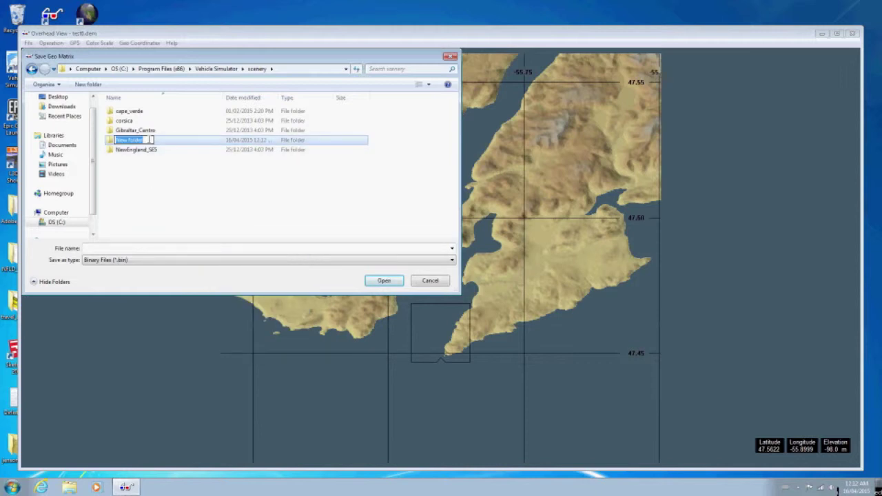
{"action": "type", "text": "tester"}
{"action": "key", "text": "Return"}
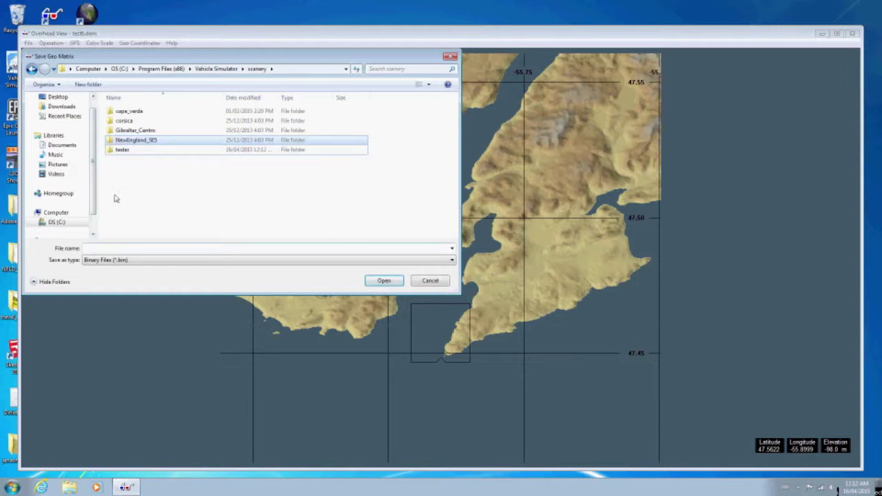
- Save the terrain matrix as the binary file test6 inside the new tester folder
{"action": "double_click", "coordinate": [122, 150]}
{"action": "left_click", "coordinate": [91, 248]}
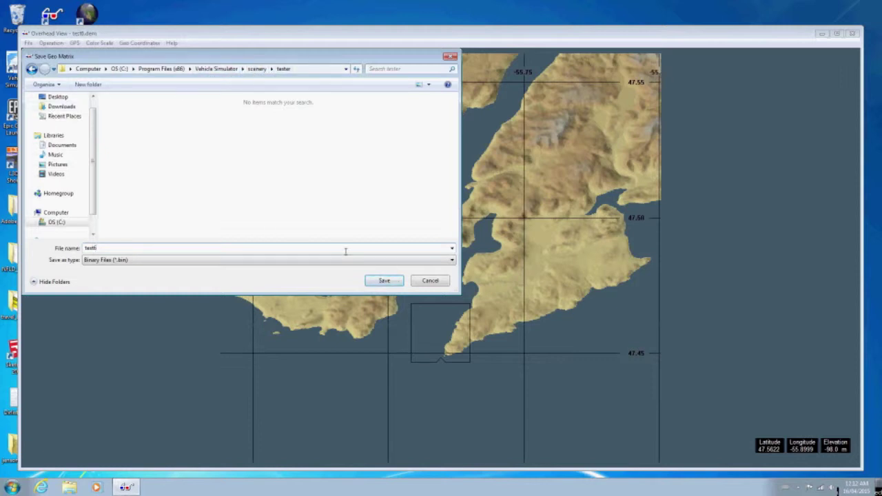
{"action": "left_click", "coordinate": [385, 282]}
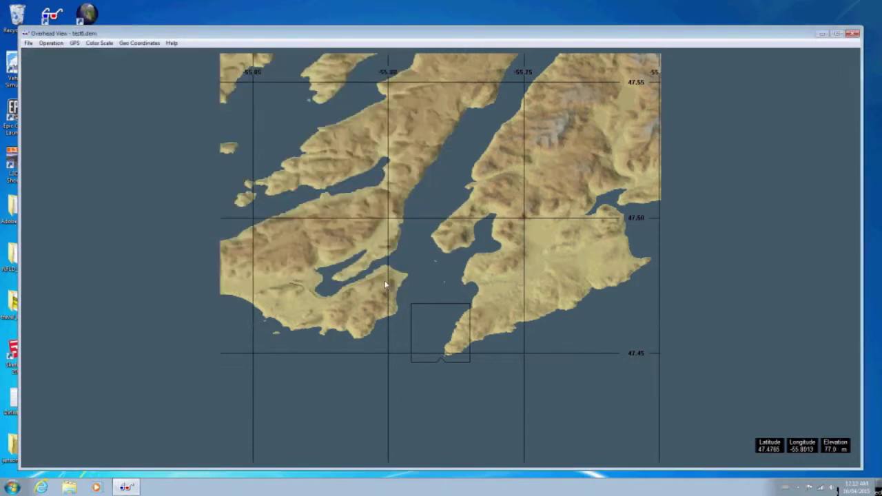
- Minimise the terrain window, switch to Vehicle Simulator, and load the tester scenery with the last position situation
{"action": "left_click", "coordinate": [821, 33]}
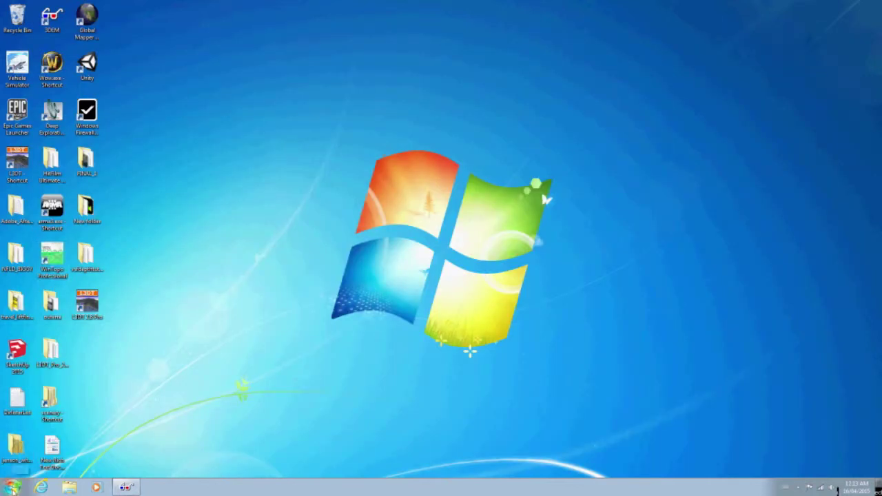
{"action": "left_click", "coordinate": [12, 487]}
{"action": "left_click", "coordinate": [15, 69]}
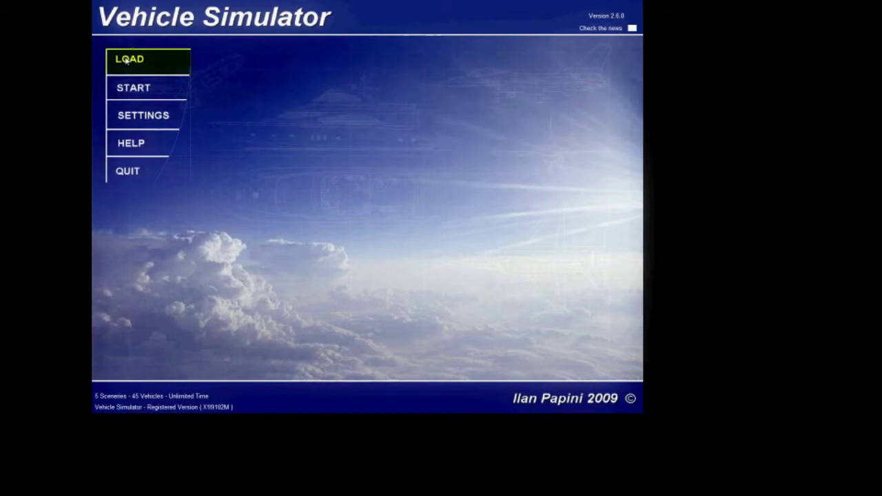
{"action": "left_click", "coordinate": [133, 61]}
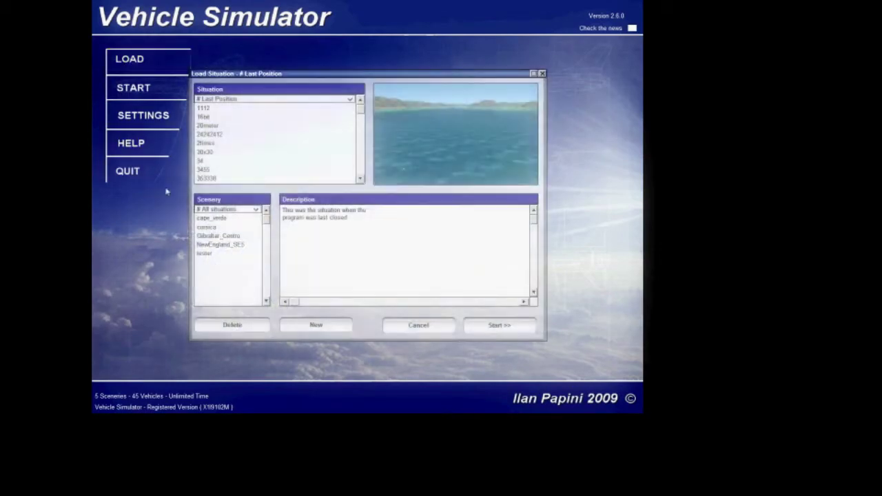
{"action": "left_click", "coordinate": [204, 253]}
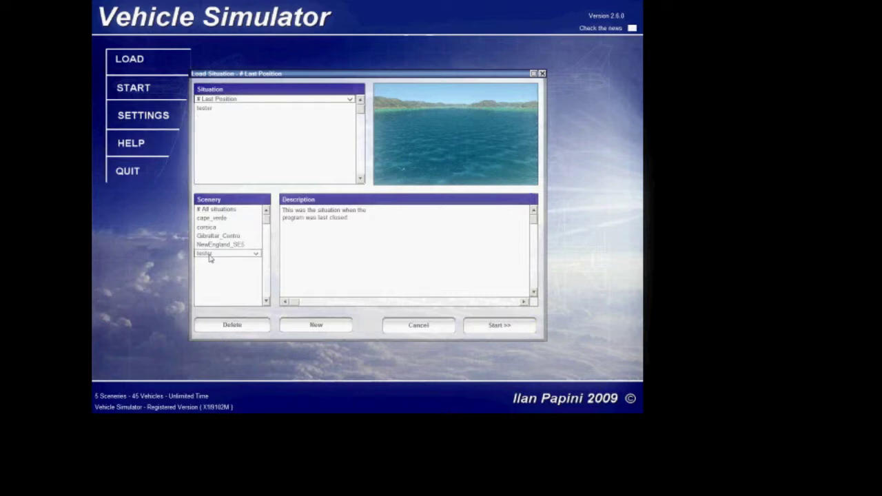
{"action": "left_click", "coordinate": [501, 328]}
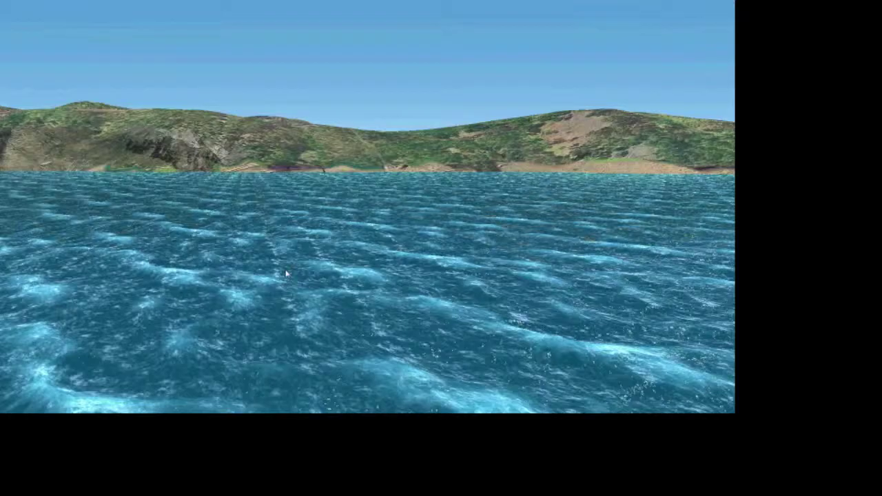
- Open the tester scenery map with the Topo and Marine layers on, and move to ground level at the inlet's inner end
{"action": "mouse_move", "coordinate": [358, 5]}
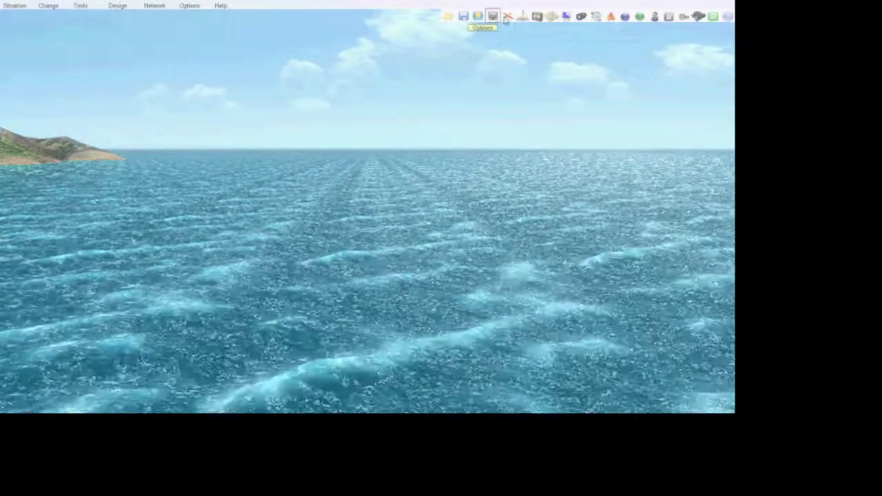
{"action": "left_click", "coordinate": [552, 18]}
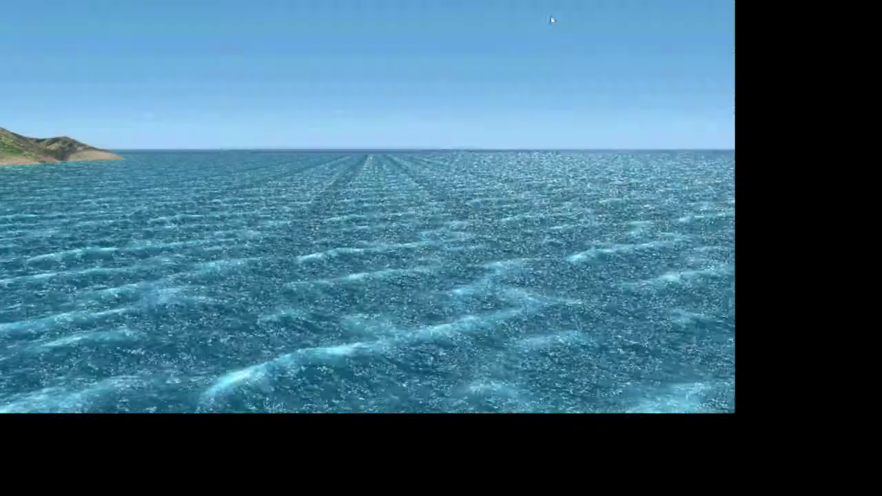
{"action": "left_click", "coordinate": [534, 16]}
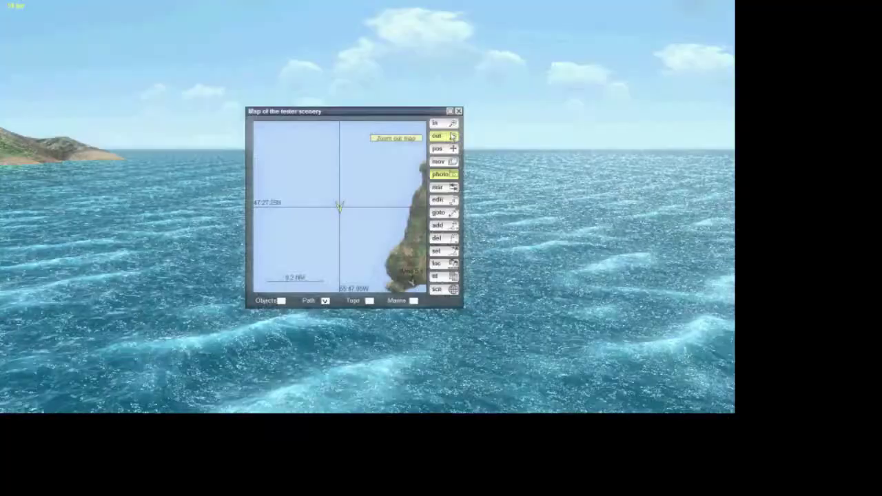
{"action": "left_click", "coordinate": [452, 135]}
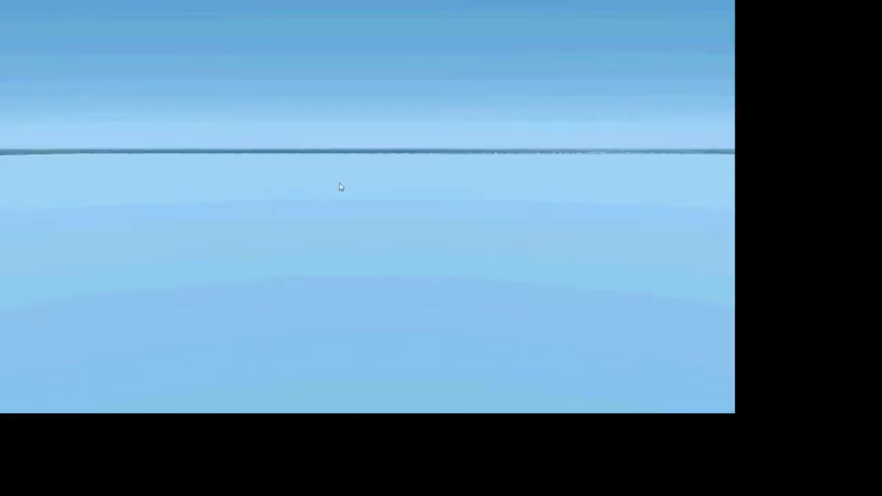
{"action": "scroll", "coordinate": [348, 221], "scroll_direction": "up", "scroll_amount": 2}
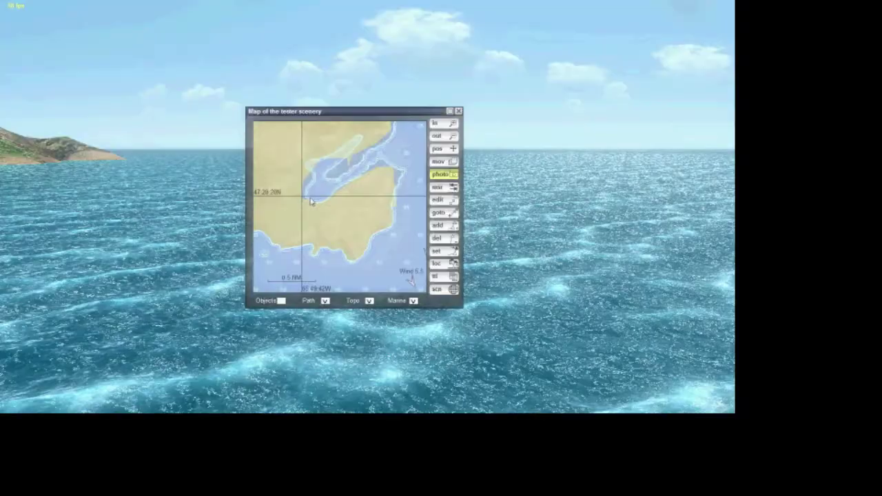
{"action": "left_click", "coordinate": [311, 202]}
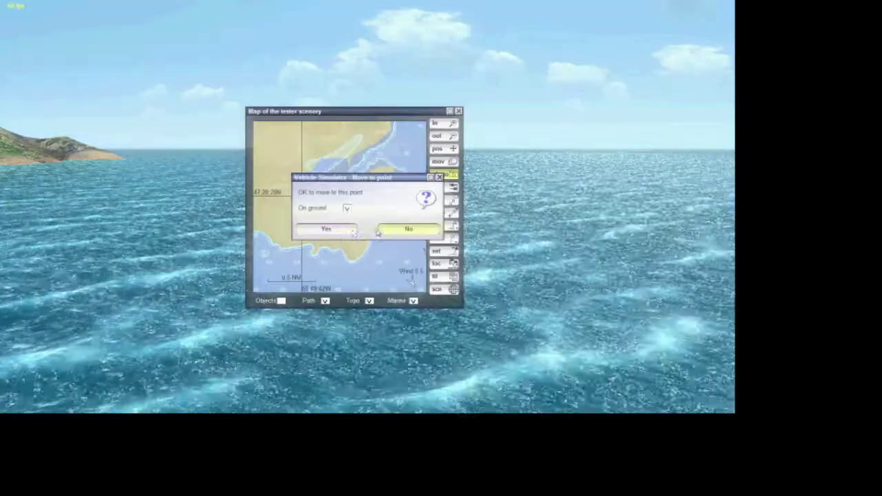
{"action": "left_click", "coordinate": [353, 233]}
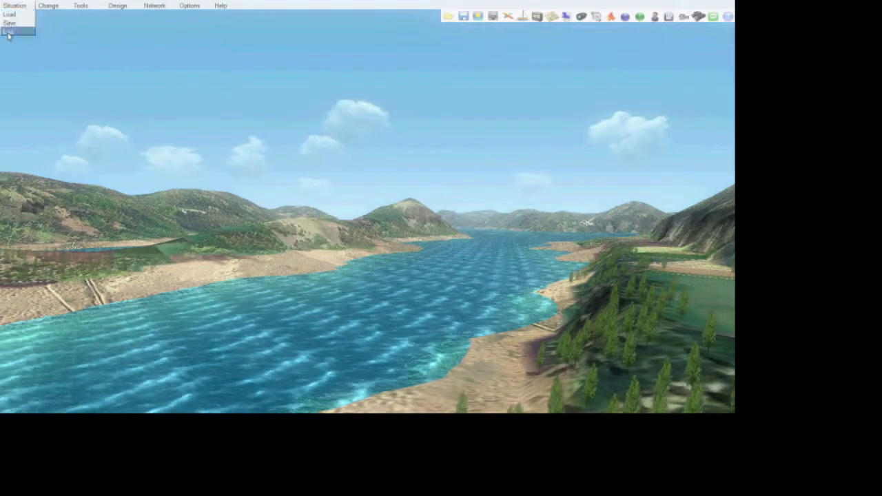
- Exit the running situation and quit Vehicle Simulator
{"action": "key", "text": "Return"}
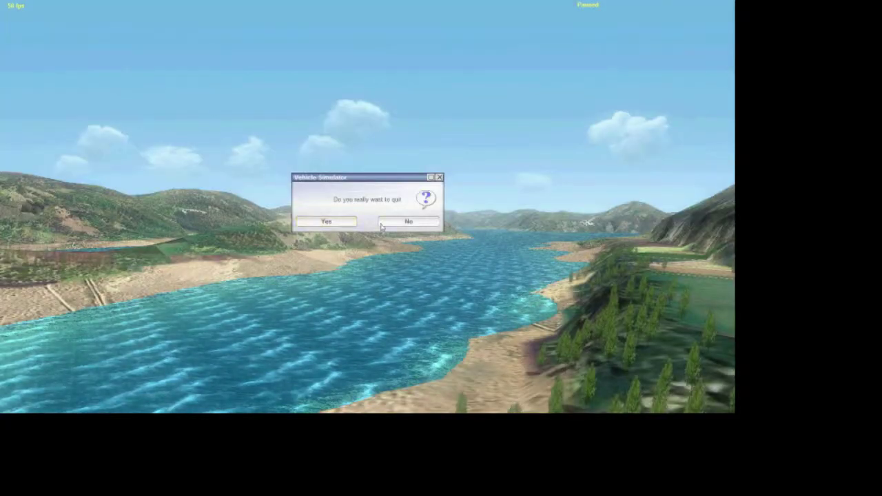
{"action": "left_click", "coordinate": [408, 221]}
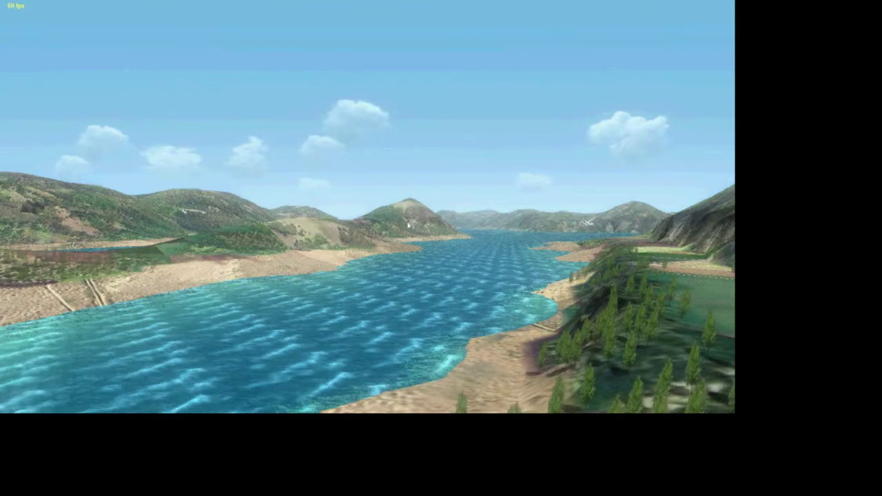
{"action": "left_click", "coordinate": [15, 5]}
{"action": "left_click", "coordinate": [14, 31]}
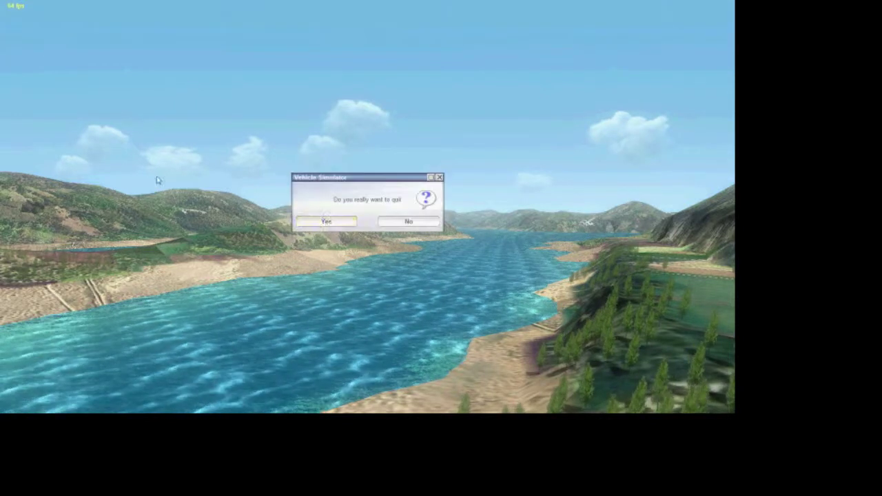
{"action": "left_click", "coordinate": [324, 221]}
{"action": "left_click", "coordinate": [121, 172]}
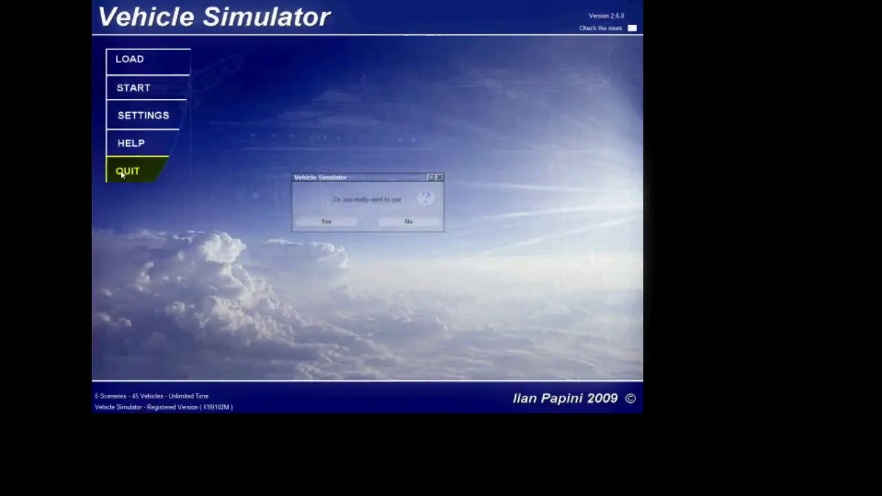
{"action": "left_click", "coordinate": [324, 221]}
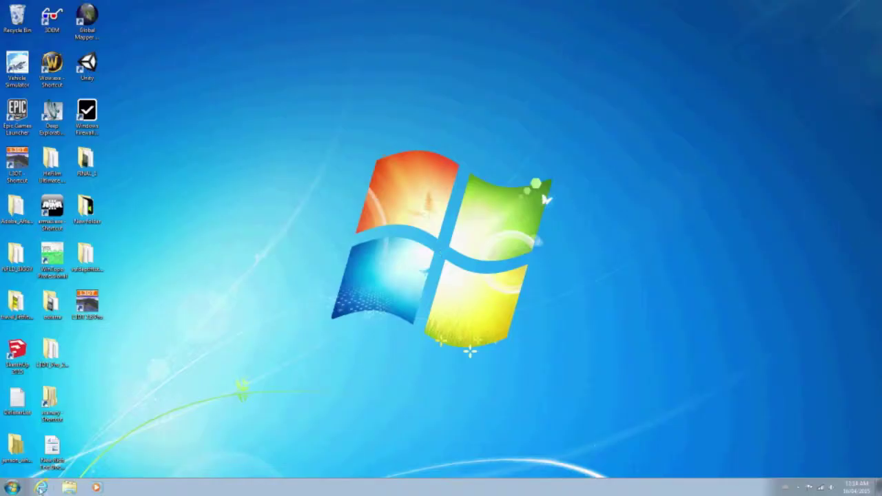
- Open the tester folder from the desktop scenery shortcut and open the test6 HDR file in Notepad
{"action": "double_click", "coordinate": [50, 400]}
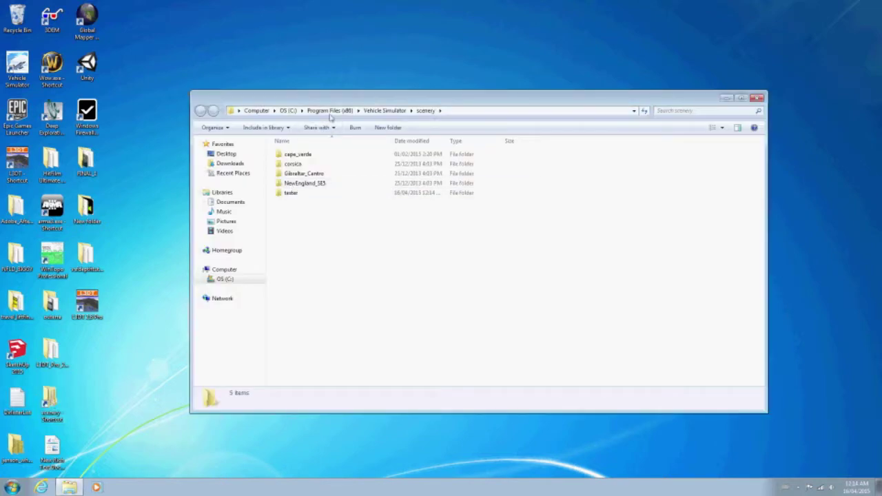
{"action": "left_click", "coordinate": [291, 195]}
{"action": "double_click", "coordinate": [291, 195]}
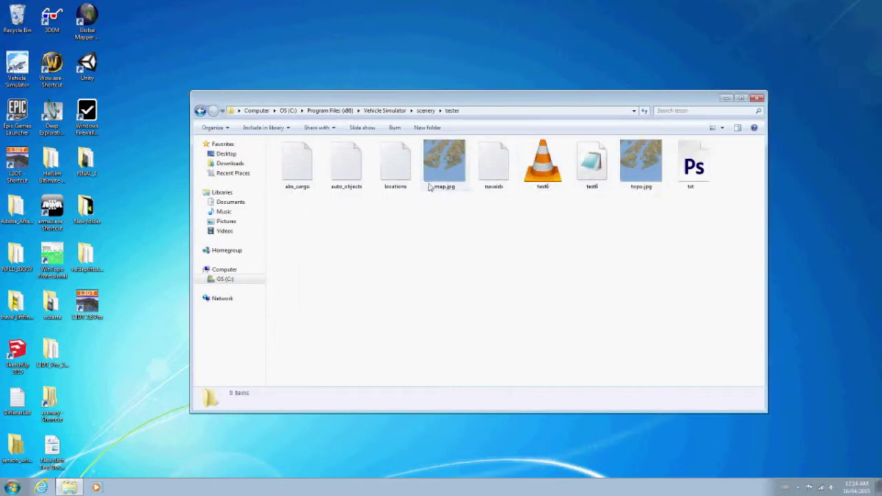
{"action": "left_click", "coordinate": [594, 171]}
{"action": "right_click", "coordinate": [593, 171]}
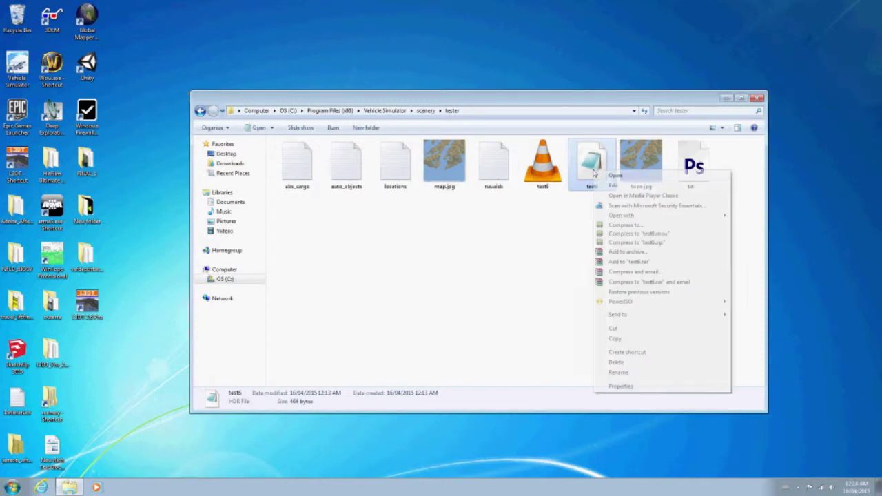
{"action": "mouse_move", "coordinate": [661, 218]}
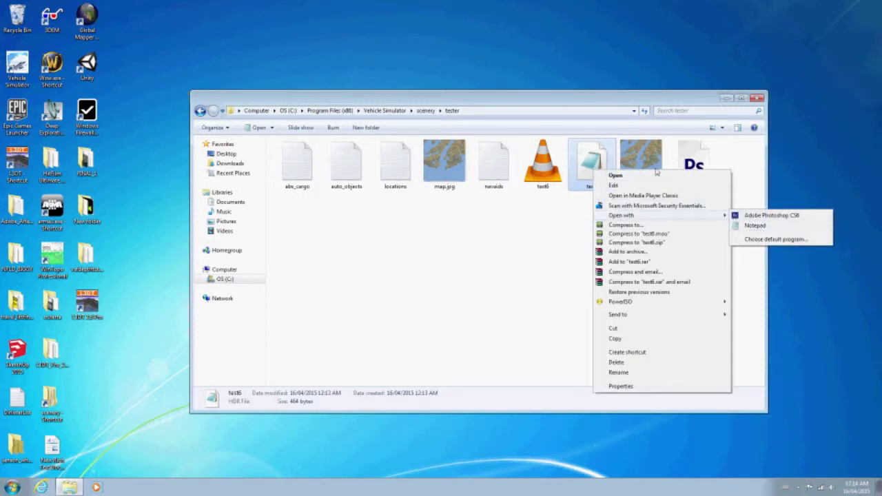
{"action": "double_click", "coordinate": [594, 164]}
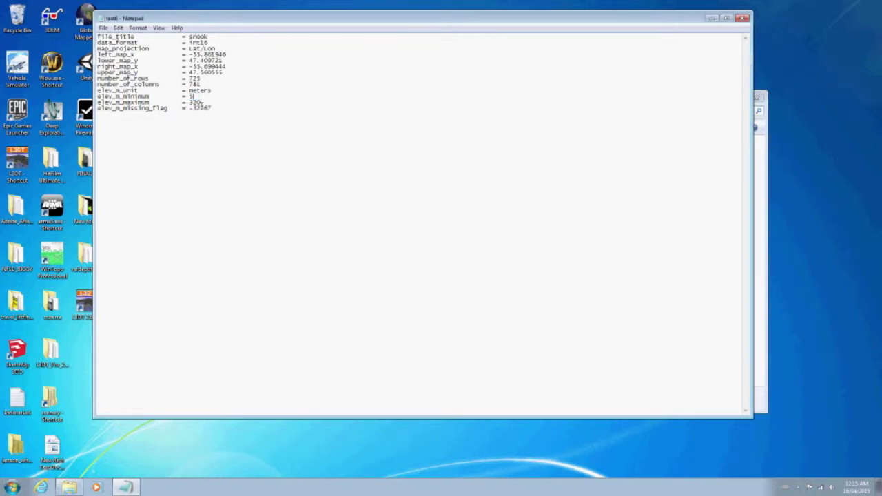
- Set elev_m_missing_flag to -9999 in the test6 header, save the file, and close Notepad
{"action": "left_click_drag", "start_coordinate": [202, 110], "coordinate": [186, 111]}
{"action": "type", "text": "9999"}
{"action": "left_click", "coordinate": [103, 27]}
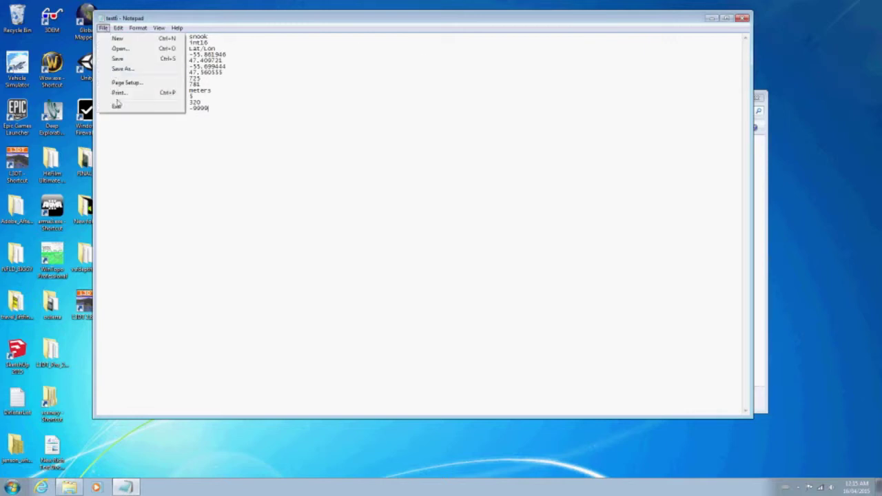
{"action": "left_click", "coordinate": [119, 61]}
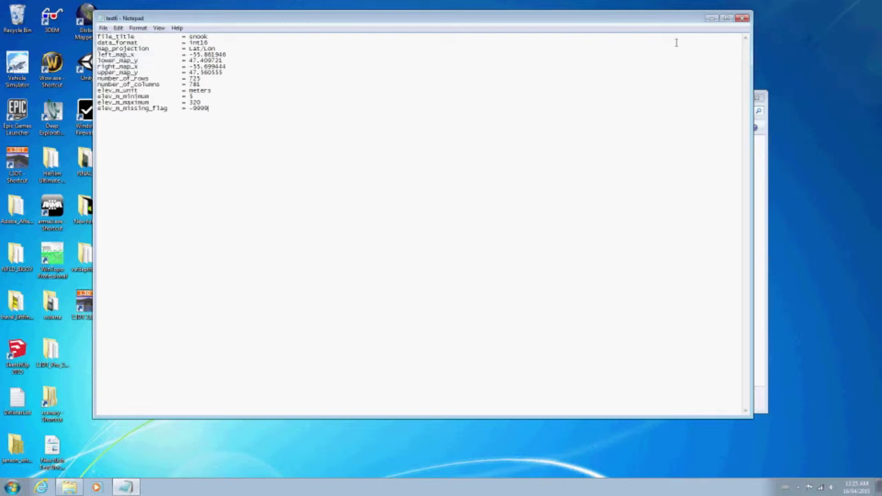
{"action": "left_click", "coordinate": [742, 19]}
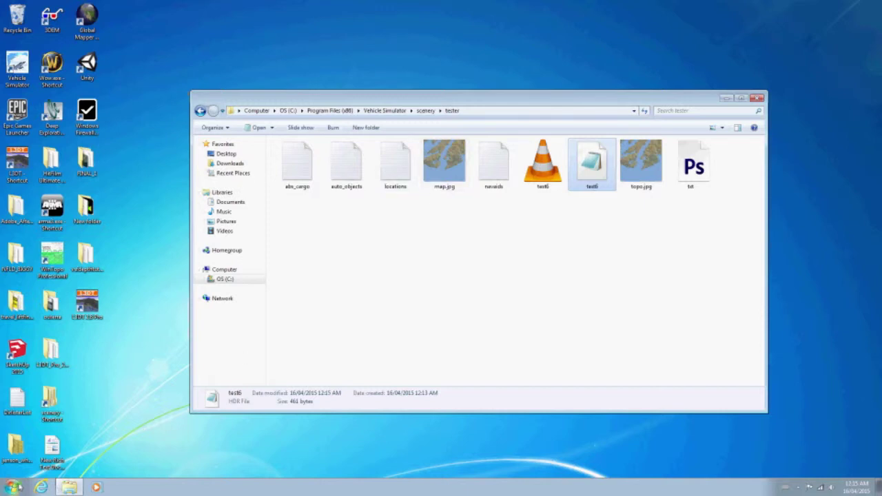
- Relaunch Vehicle Simulator from the desktop
{"action": "left_click", "coordinate": [13, 487]}
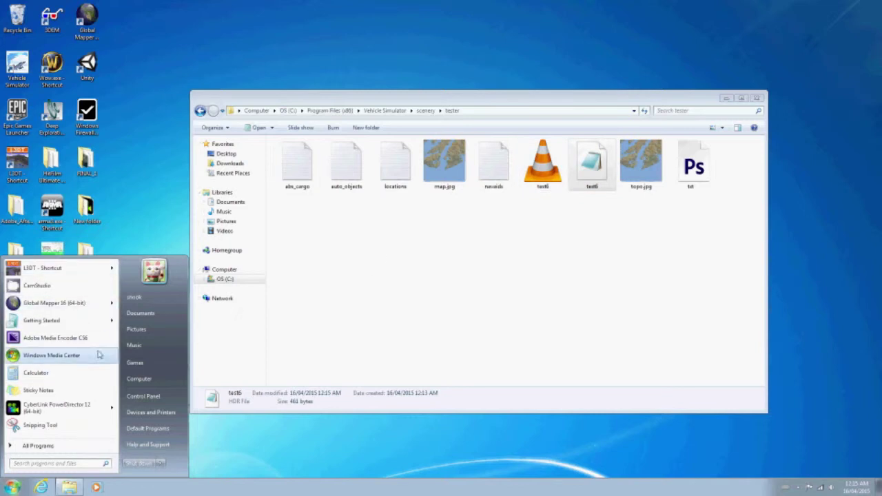
{"action": "left_click", "coordinate": [17, 69]}
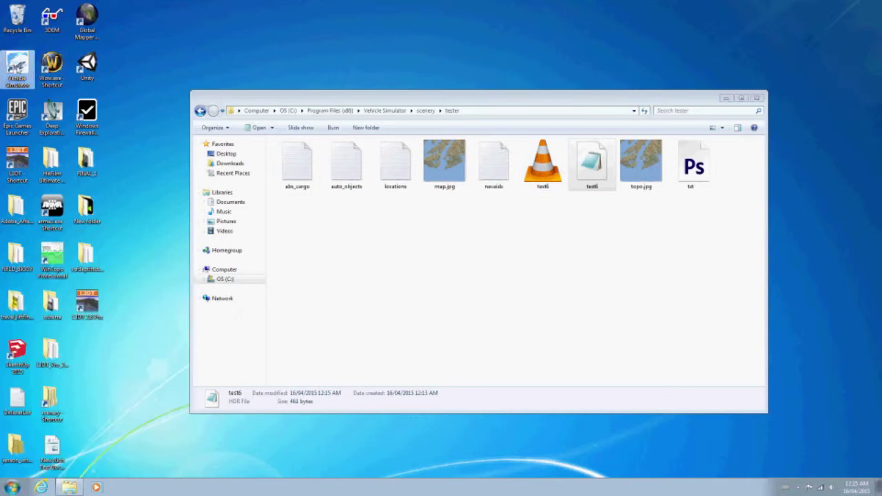